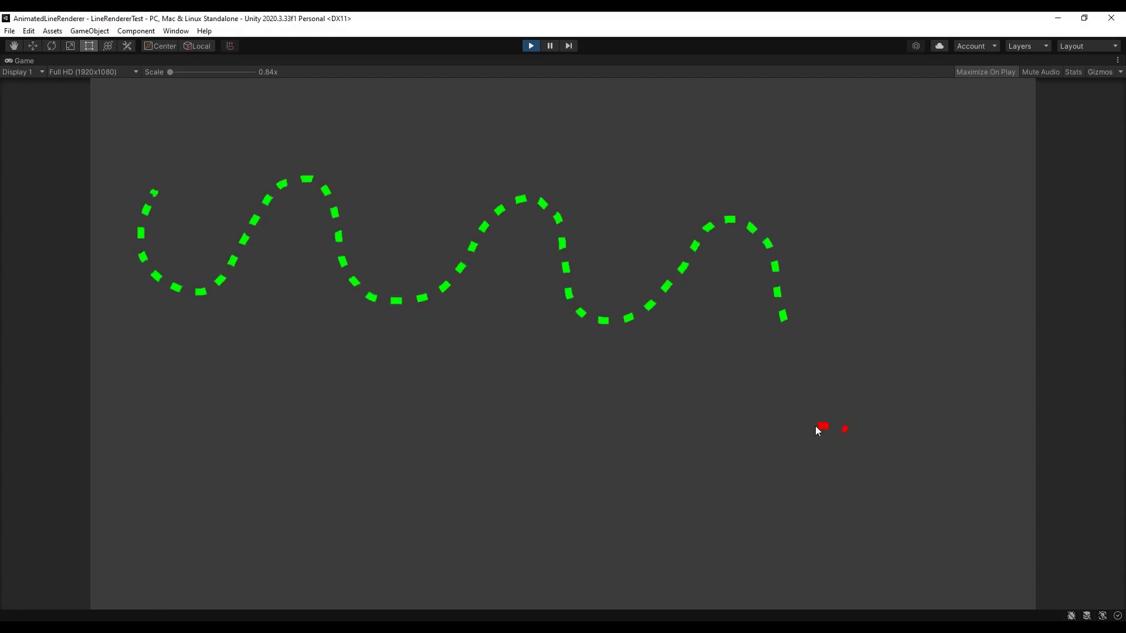
Draw red dashed lines and green and yellow dotted strokes across the running Game view.
drag(684, 487, 685, 491)
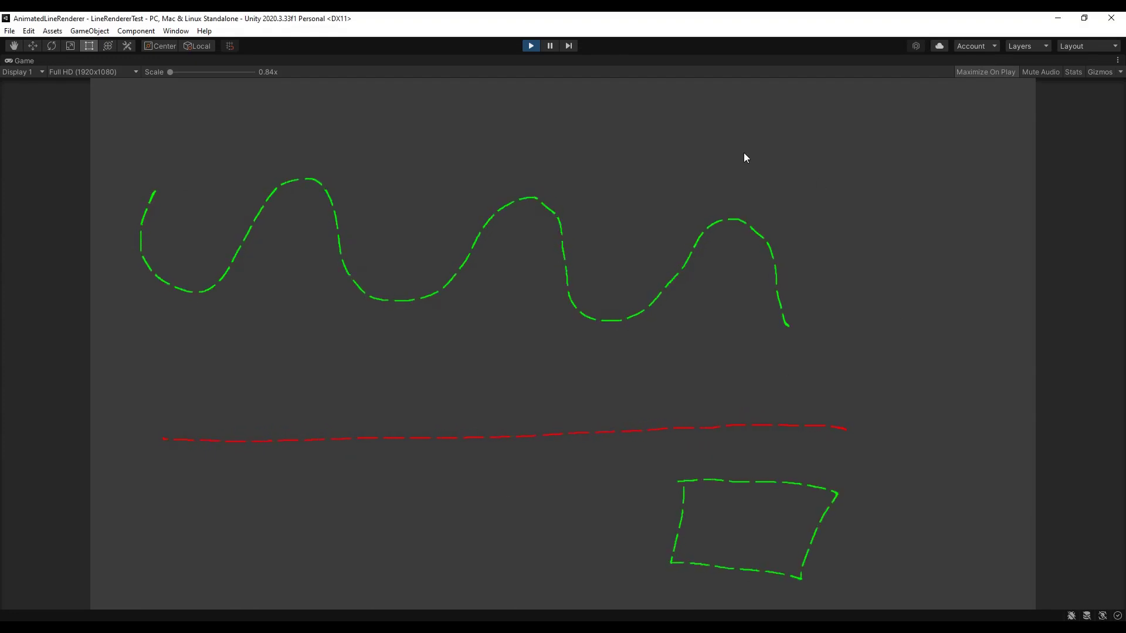
mouse_move(744, 155)
mouse_down()
mouse_move(970, 340)
mouse_move(918, 433)
mouse_up()
drag(210, 159, 191, 170)
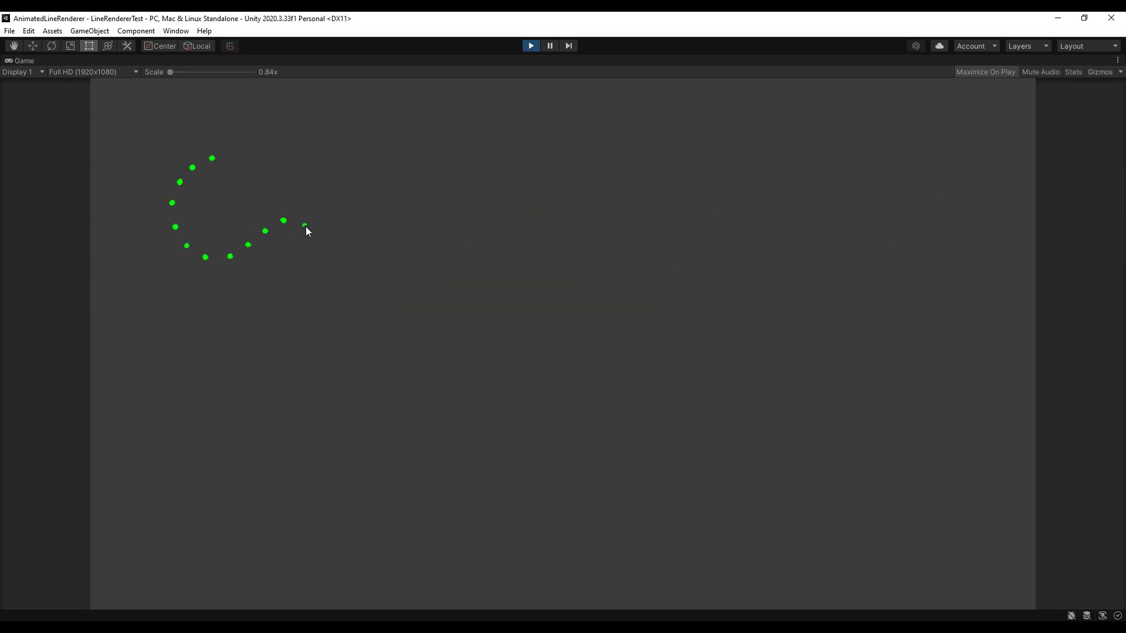
drag(306, 231, 437, 288)
mouse_move(778, 155)
mouse_down()
mouse_move(767, 197)
mouse_move(633, 241)
mouse_move(593, 347)
mouse_move(749, 378)
mouse_move(678, 467)
mouse_up()
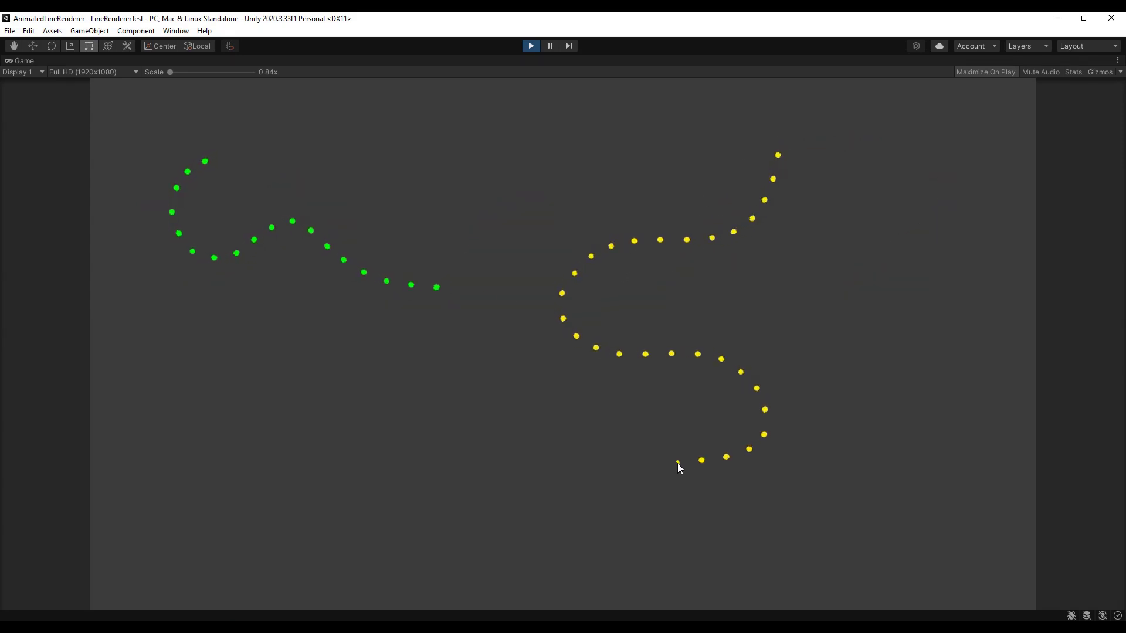
mouse_move(397, 369)
mouse_down()
mouse_move(393, 502)
mouse_move(403, 370)
mouse_up()
mouse_move(532, 125)
mouse_down()
mouse_move(480, 177)
mouse_move(568, 502)
mouse_move(771, 560)
mouse_up()
Exit Play mode and open the Package Manager listing Unity Registry packages.
click(531, 45)
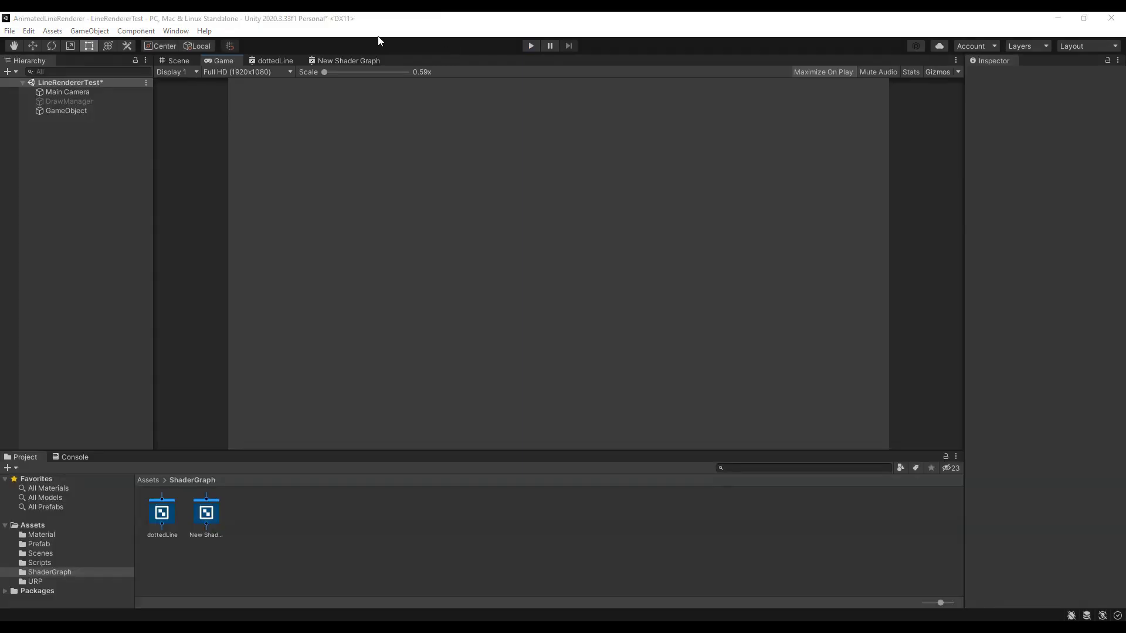
click(177, 32)
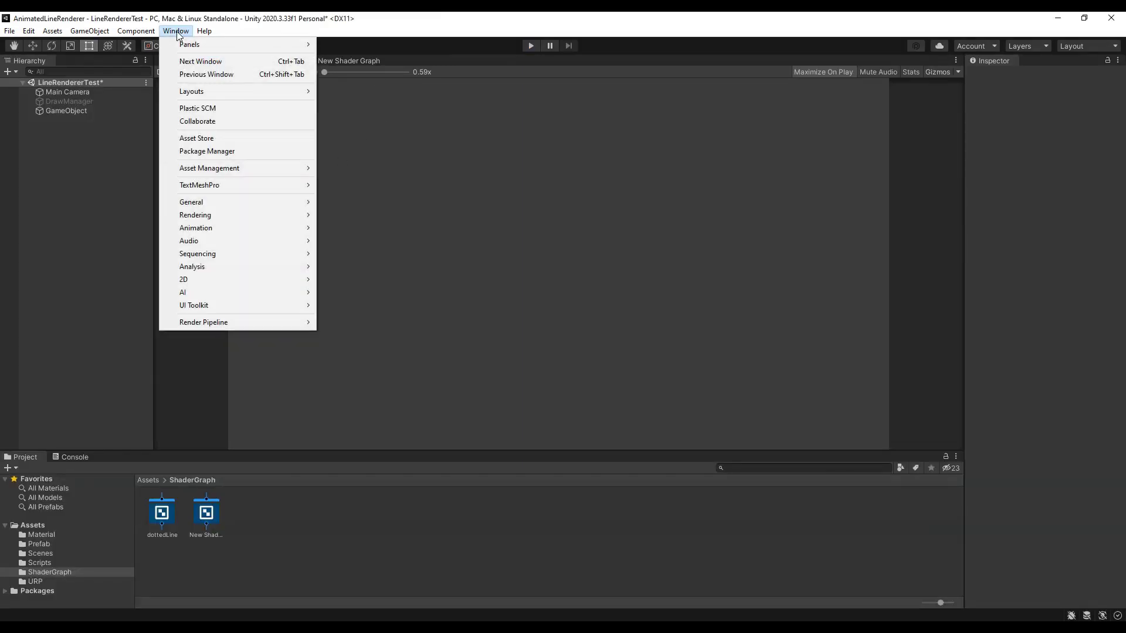
click(209, 150)
click(279, 175)
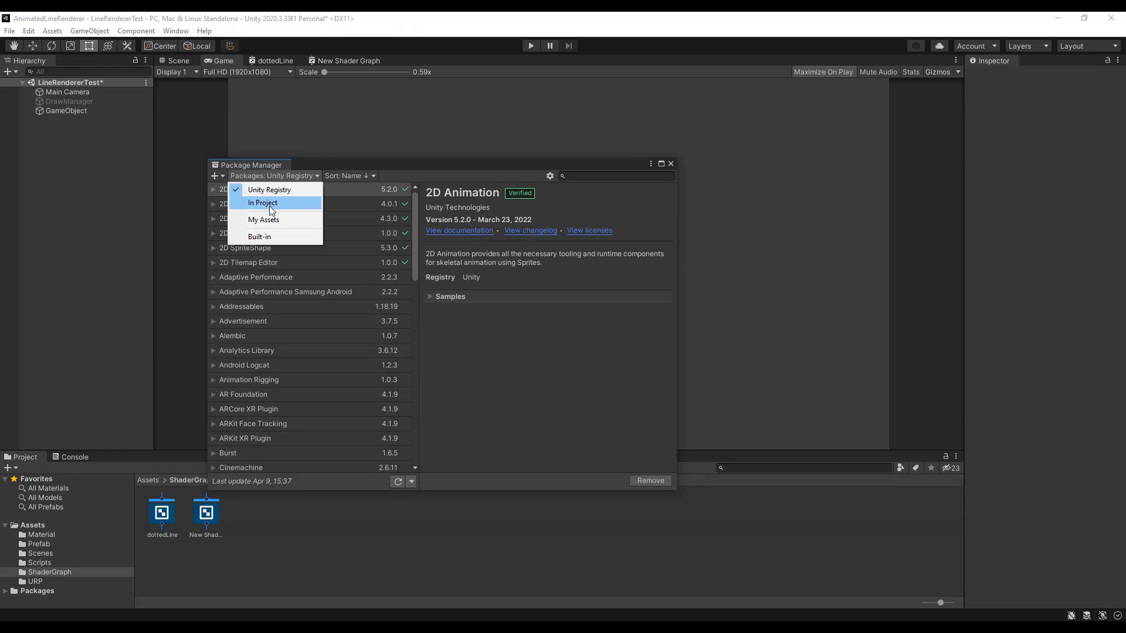
click(270, 189)
Find Universal RP in the list and expand it to confirm version 10.8.1.
scroll(281, 301, down, 10)
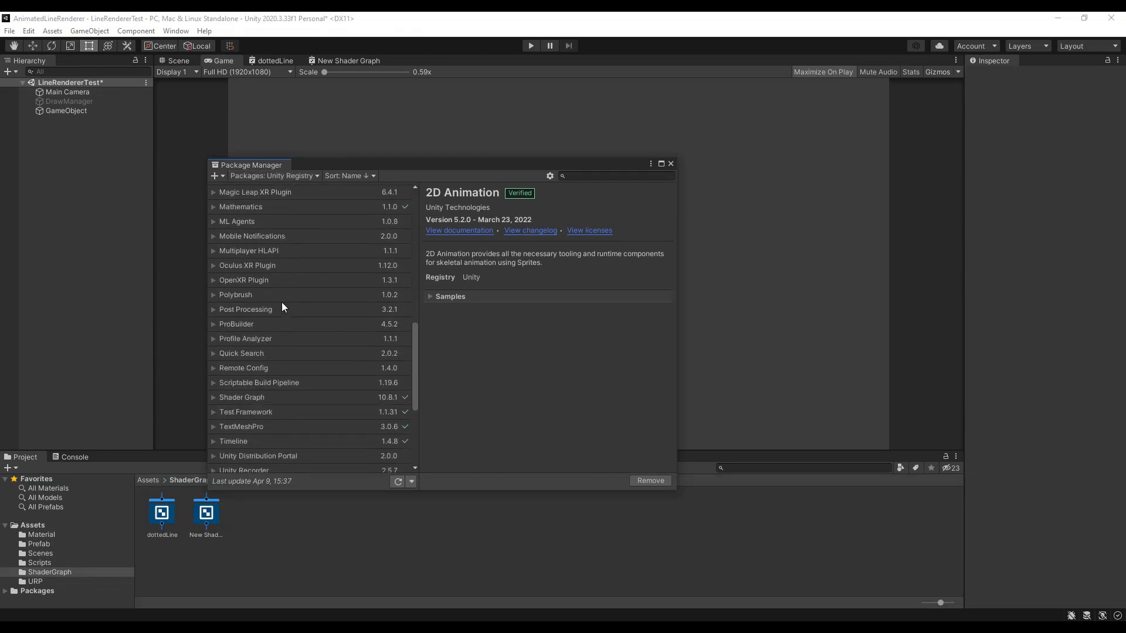
scroll(280, 308, down, 4)
click(230, 393)
click(214, 396)
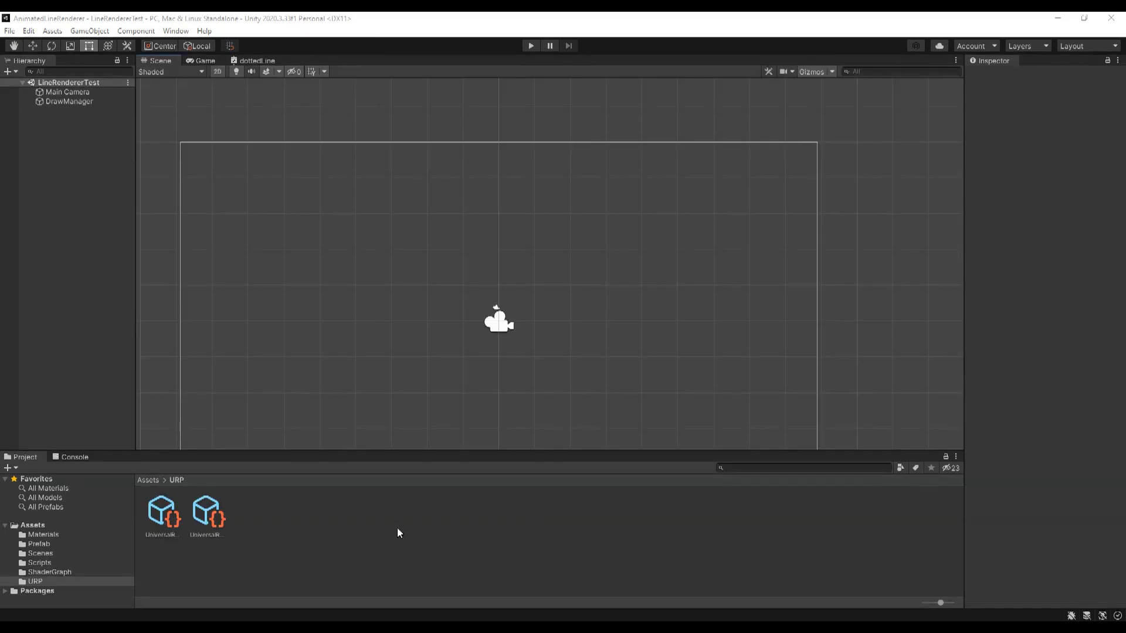
Browse the URP folder's assets and dismiss its Create menu without creating anything.
click(57, 565)
click(57, 581)
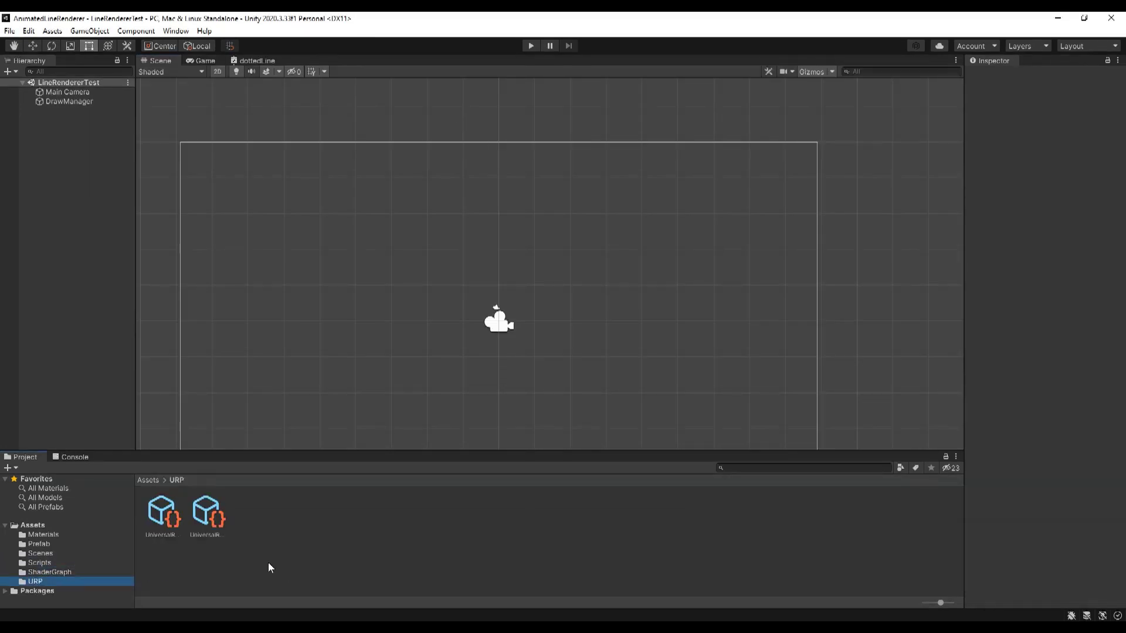
right_click(306, 535)
mouse_move(381, 222)
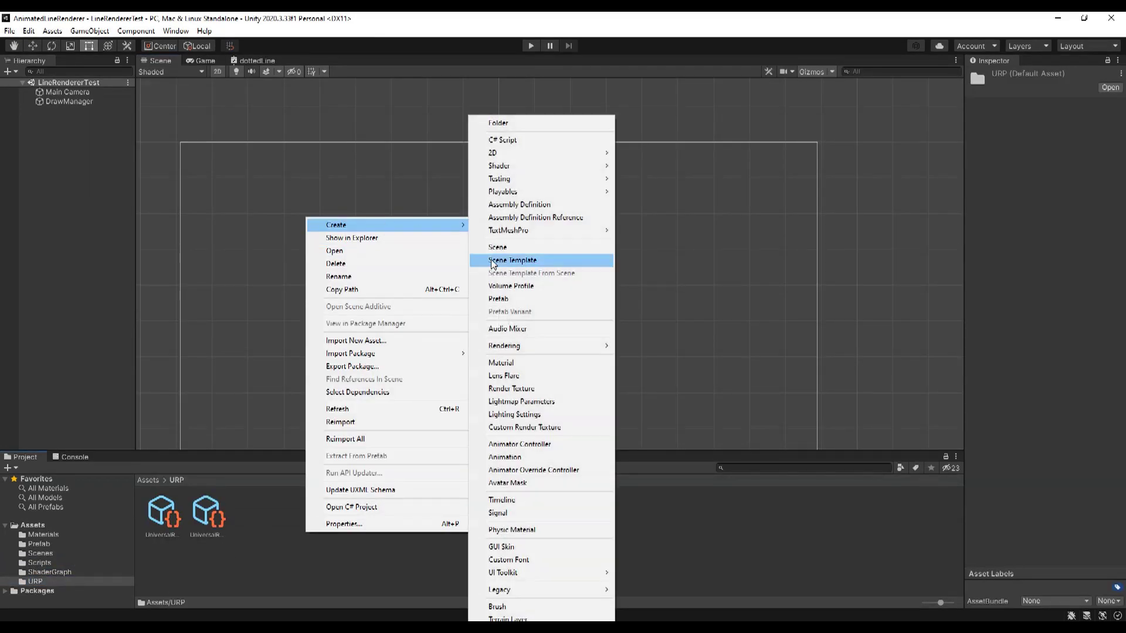
mouse_move(514, 346)
mouse_move(657, 345)
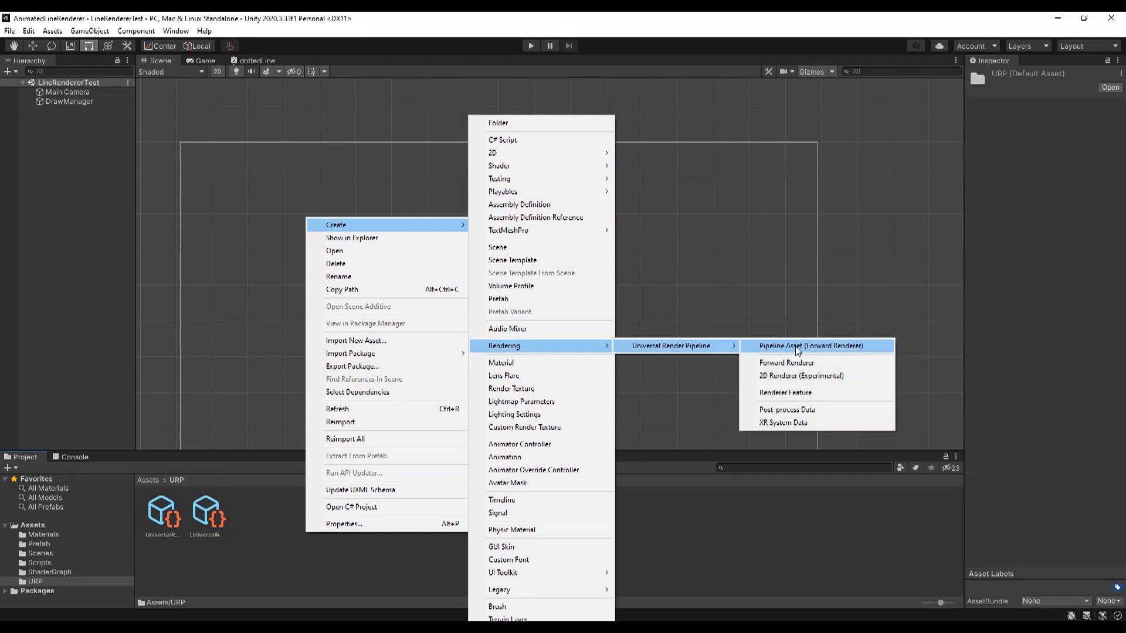
click(768, 517)
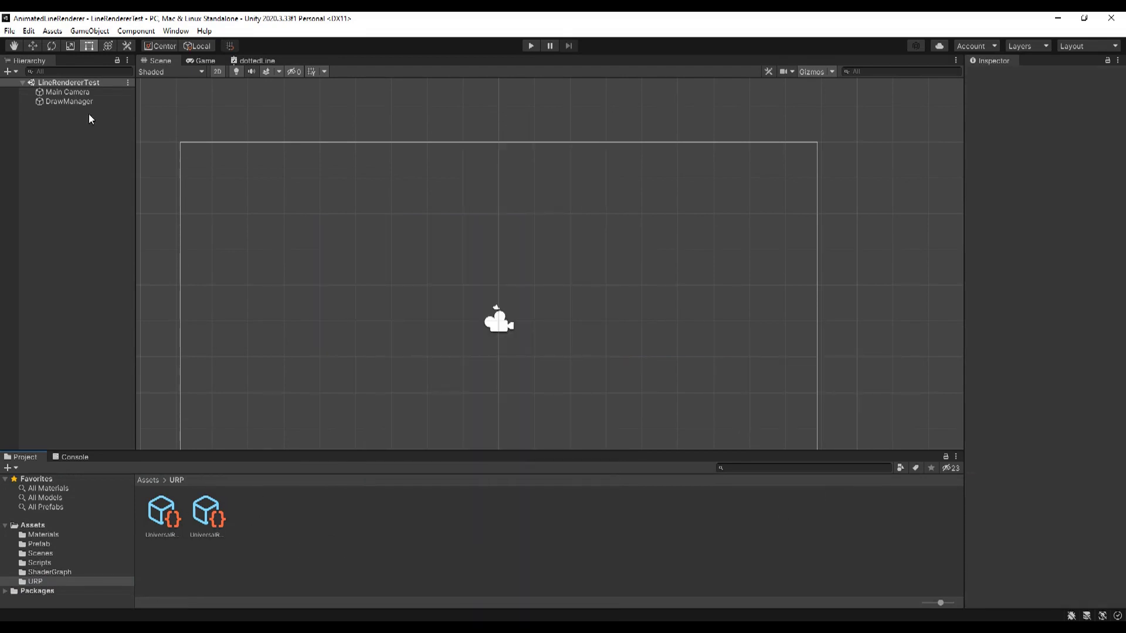
In Project Settings > Graphics, set Scriptable Render Pipeline Settings to UniversalRenderPipelineAsset.
click(10, 31)
mouse_move(29, 31)
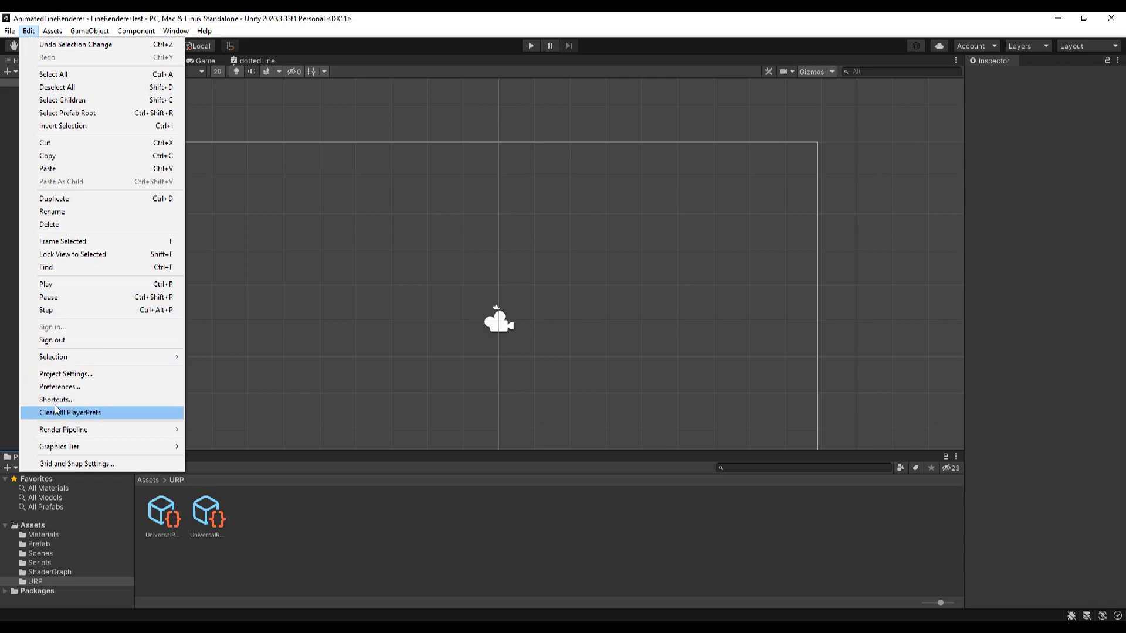
click(71, 373)
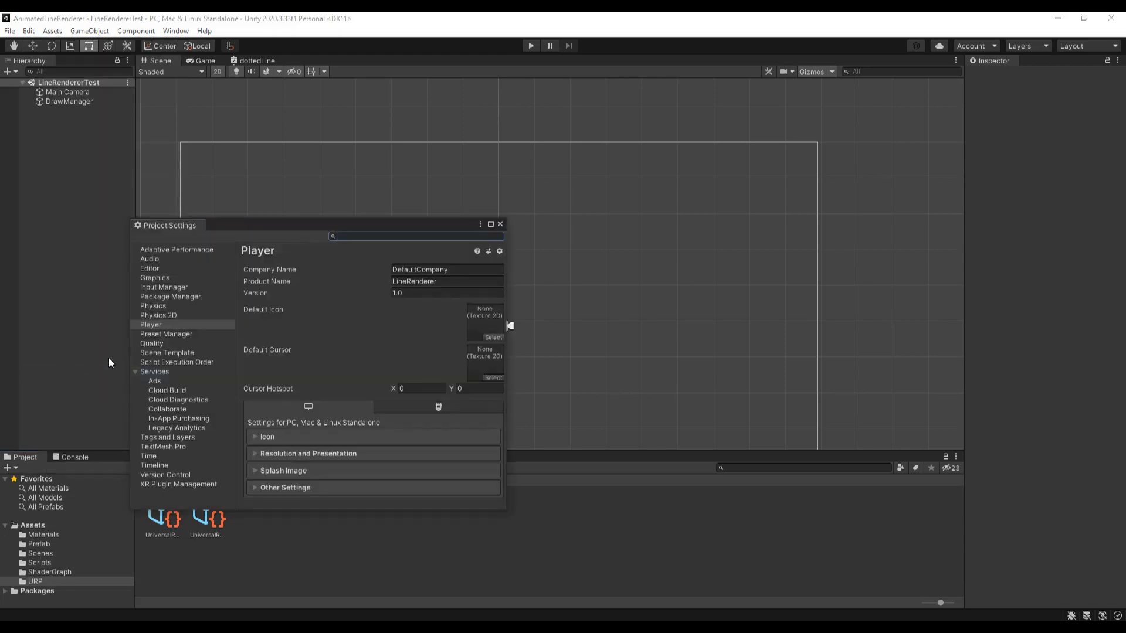
click(148, 277)
click(326, 280)
click(488, 279)
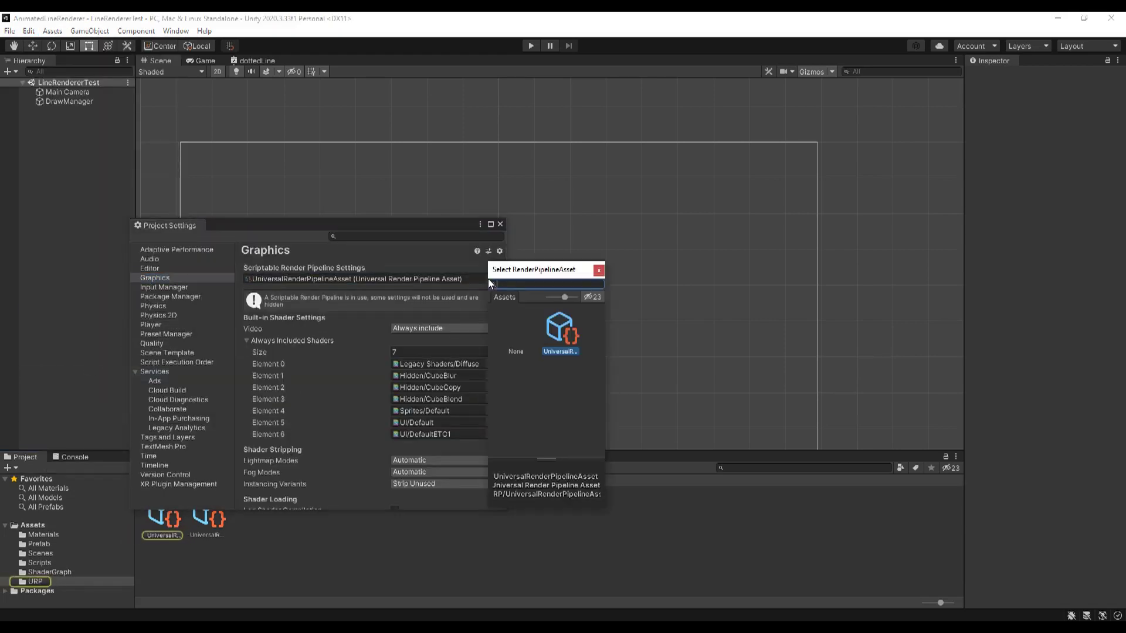
click(504, 221)
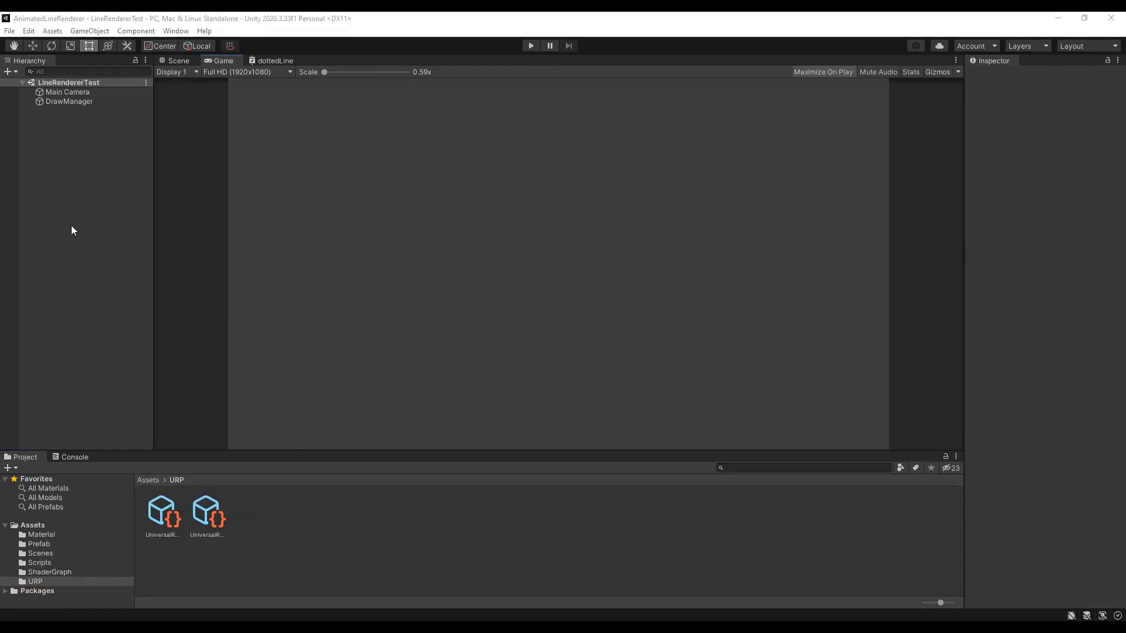
Create a URP Sprite Lit Shader Graph in the ShaderGraph folder.
click(46, 572)
right_click(226, 523)
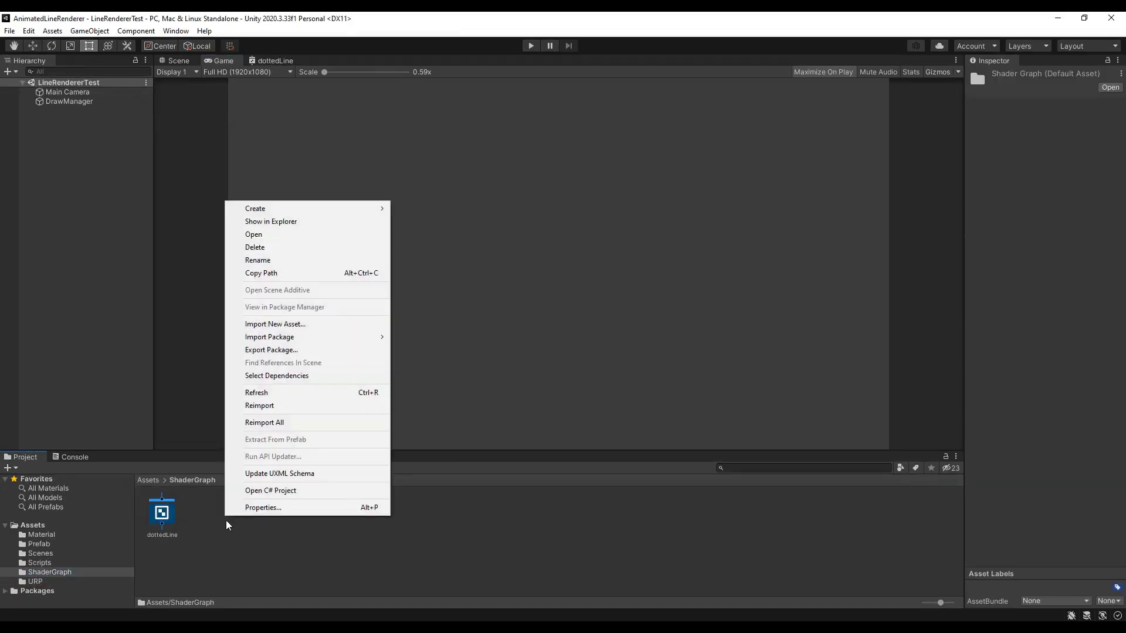
mouse_move(276, 210)
mouse_move(470, 167)
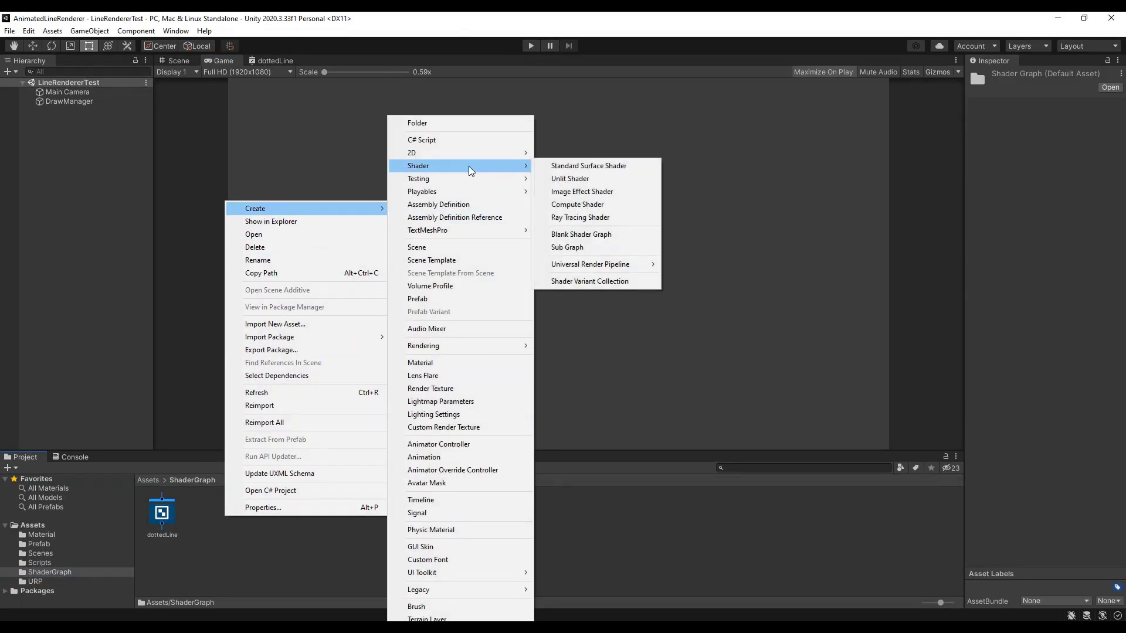
mouse_move(598, 265)
click(714, 277)
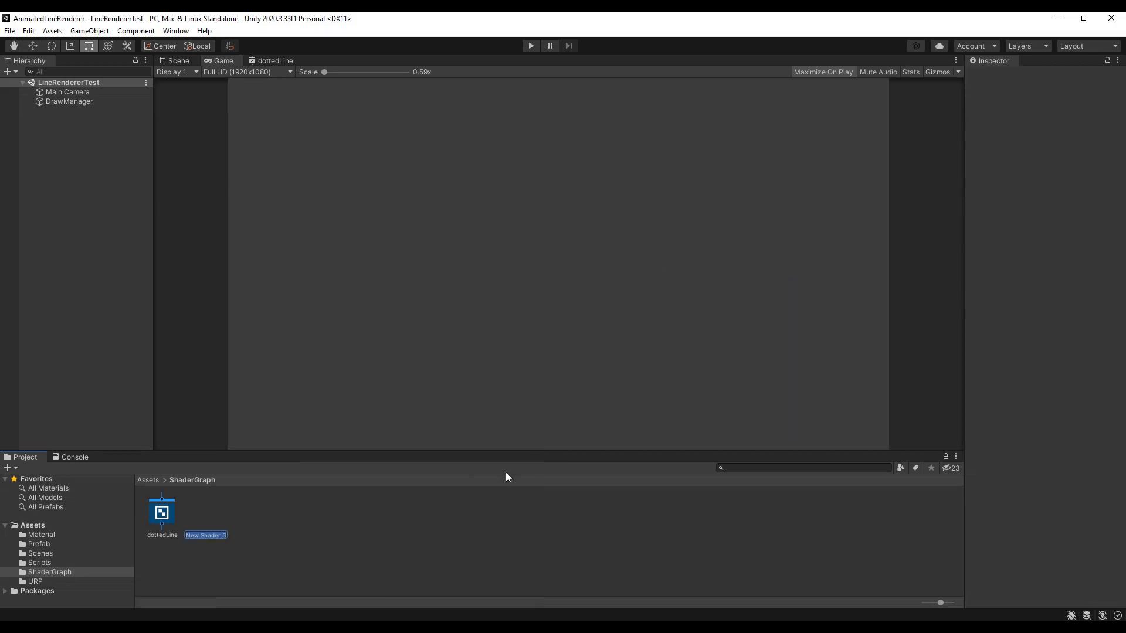
Create a New Material in the Material folder.
click(42, 535)
right_click(213, 531)
mouse_move(248, 224)
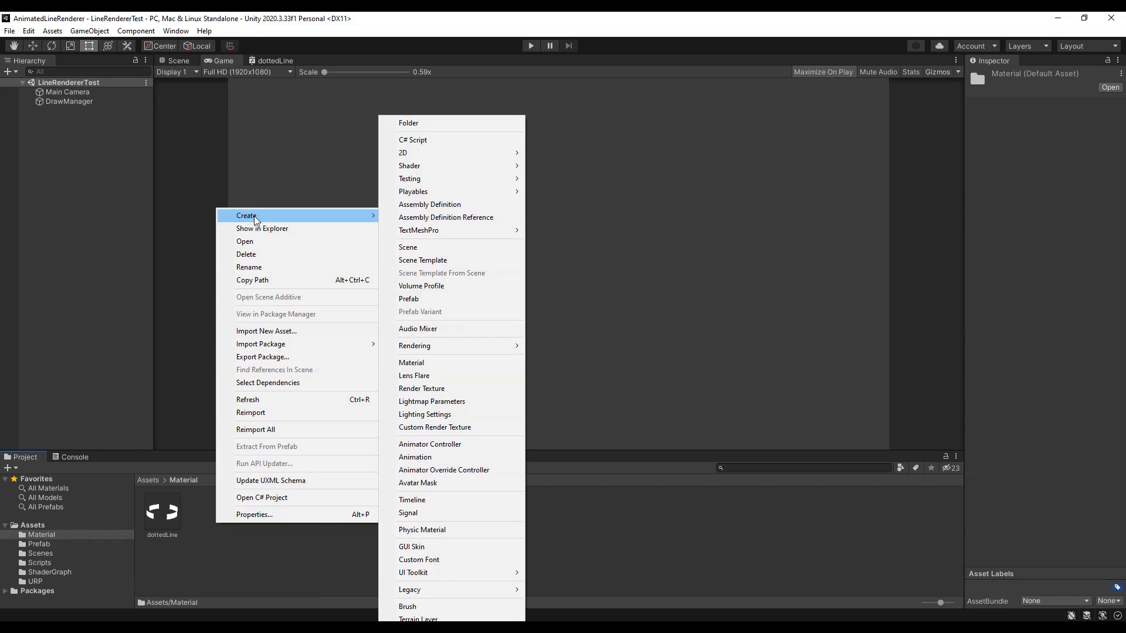
click(451, 363)
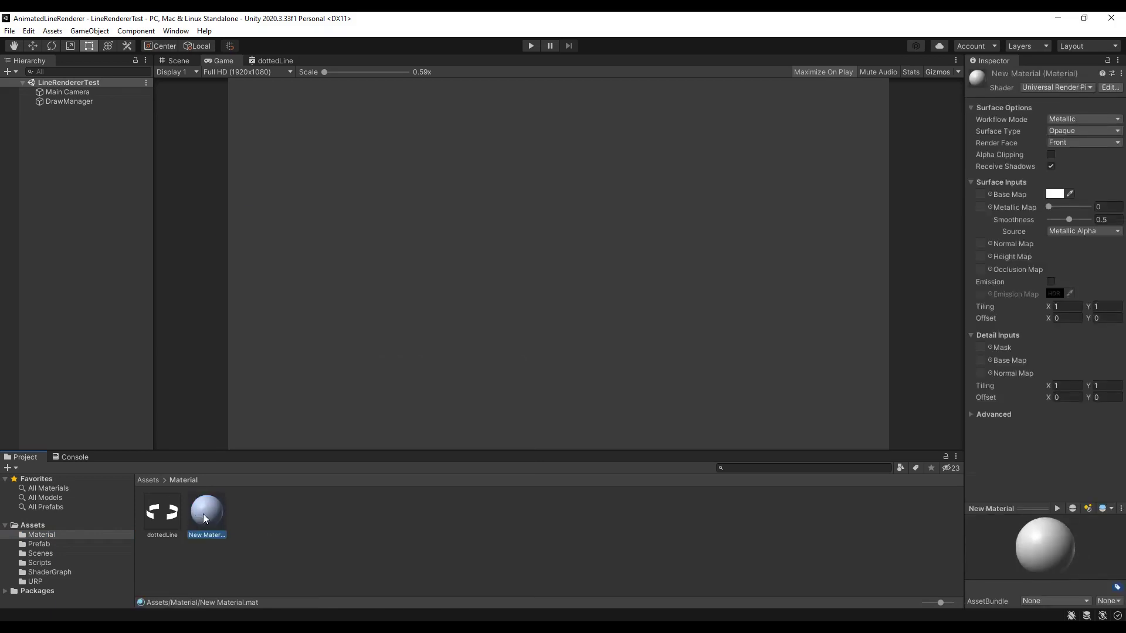
Inspect the drawingPrefab asset's settings in the Prefab folder.
click(41, 543)
click(165, 516)
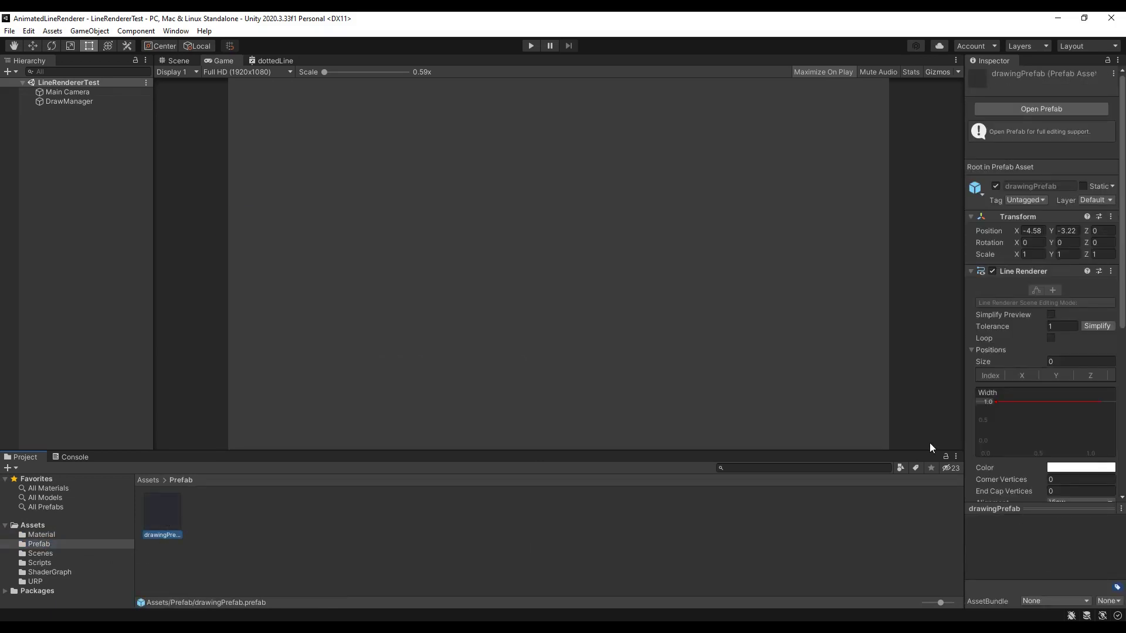
scroll(1007, 360, down, 6)
Add an empty GameObject with a Line Renderer and set its second position's X to 5.
right_click(62, 154)
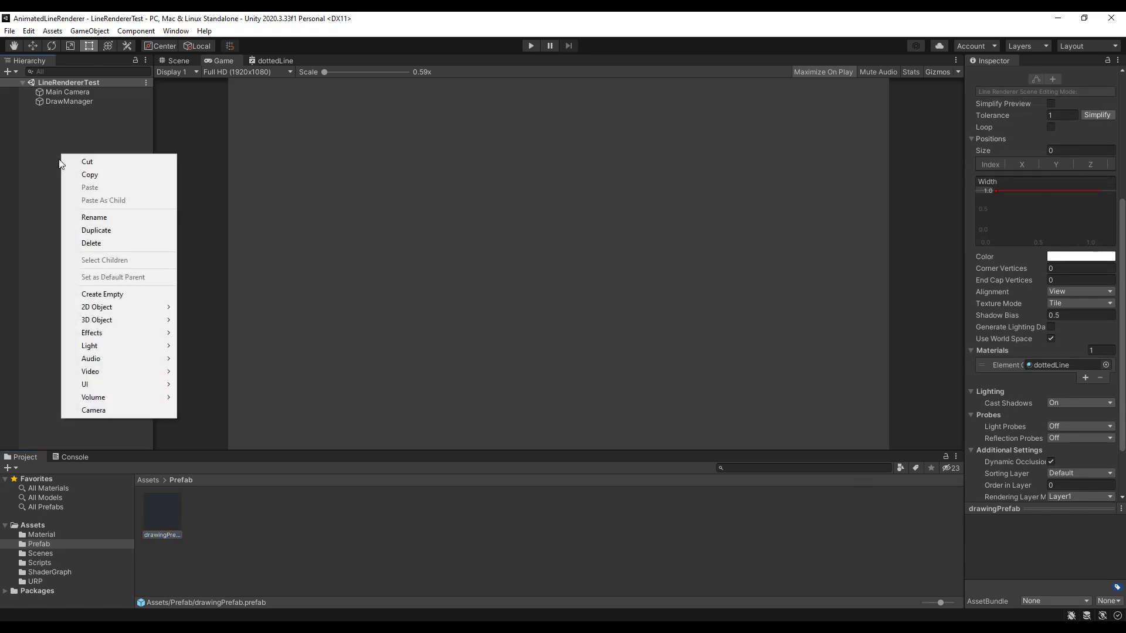
click(106, 293)
click(1043, 167)
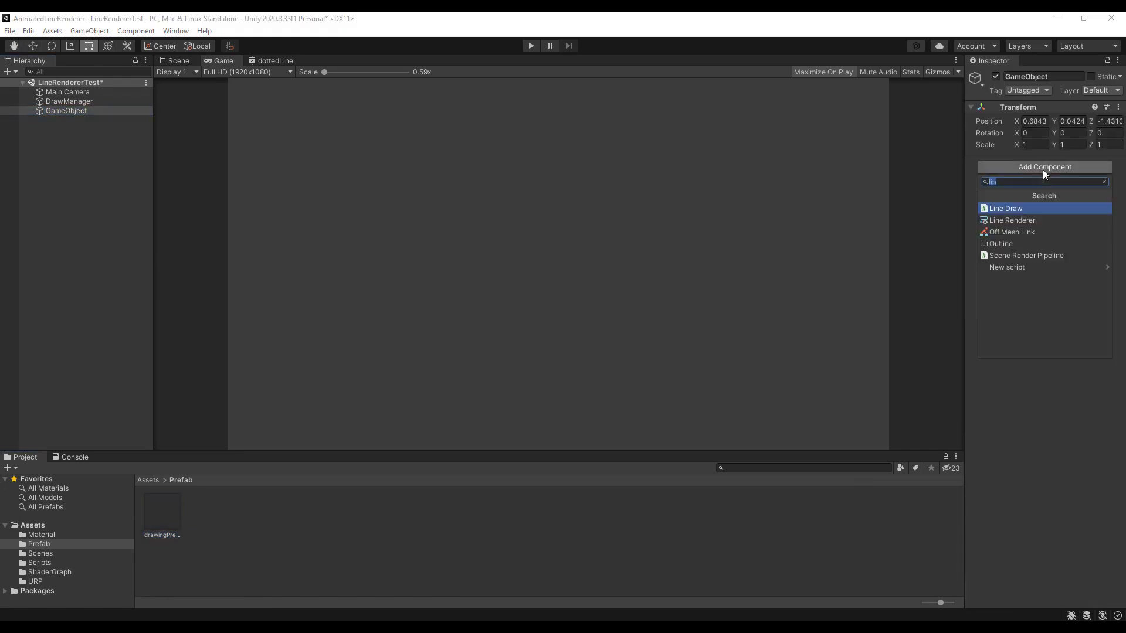
text(Li)
click(1026, 279)
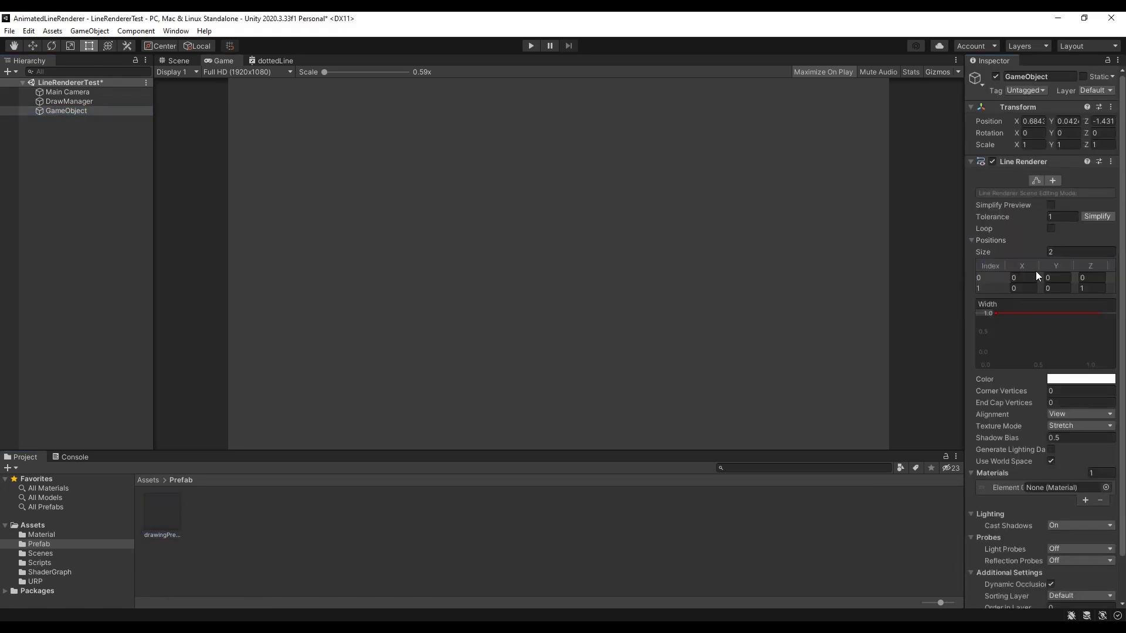
text(1)
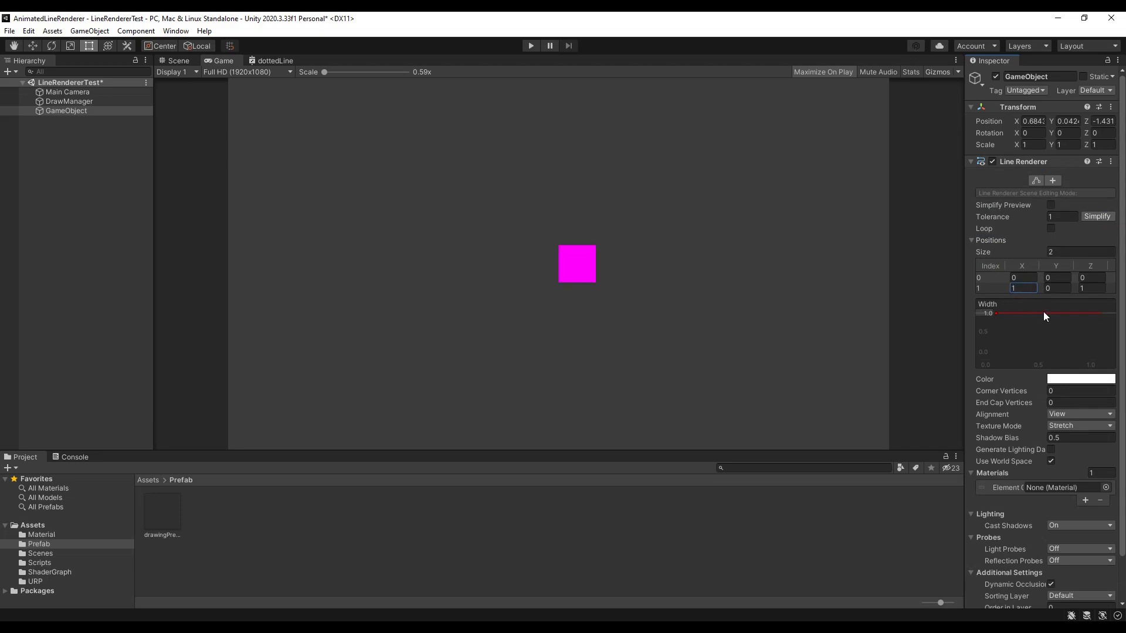
text(5)
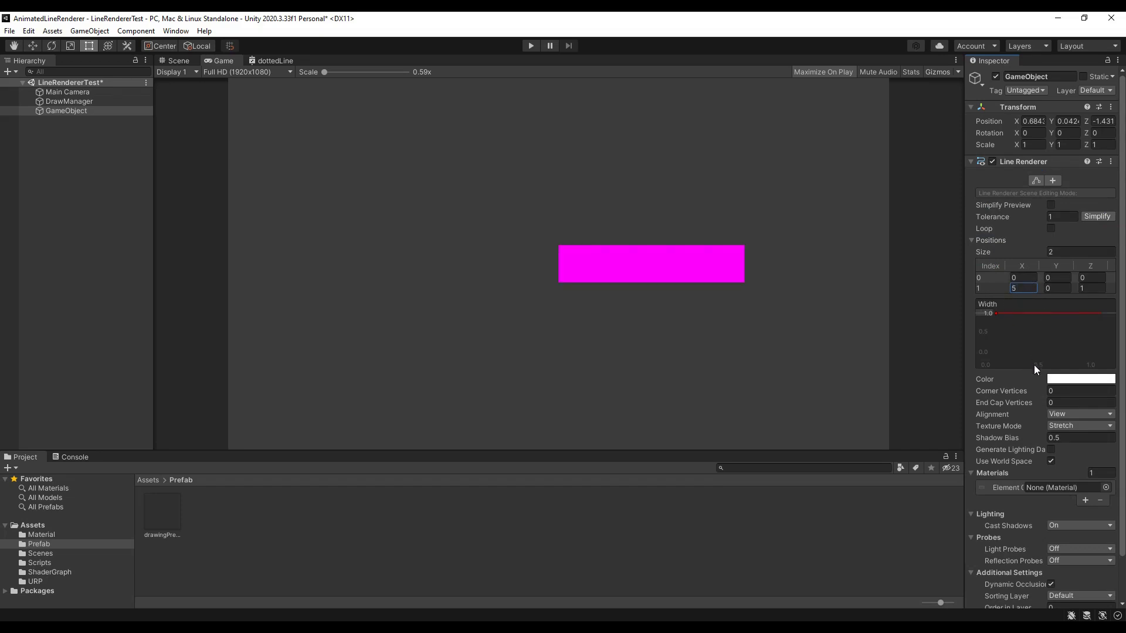
Set the Line Renderer's Texture Mode to Tile and assign New Material as Element 0.
click(1064, 425)
click(1055, 450)
scroll(1063, 417, down, 2)
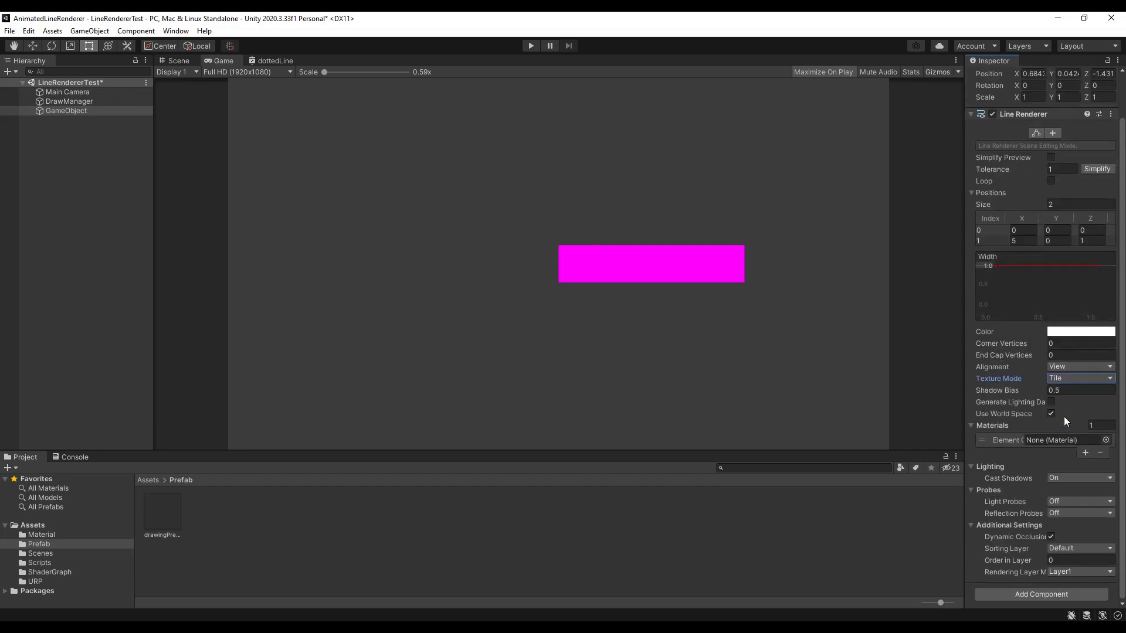
click(1106, 440)
click(1037, 490)
double_click(1037, 490)
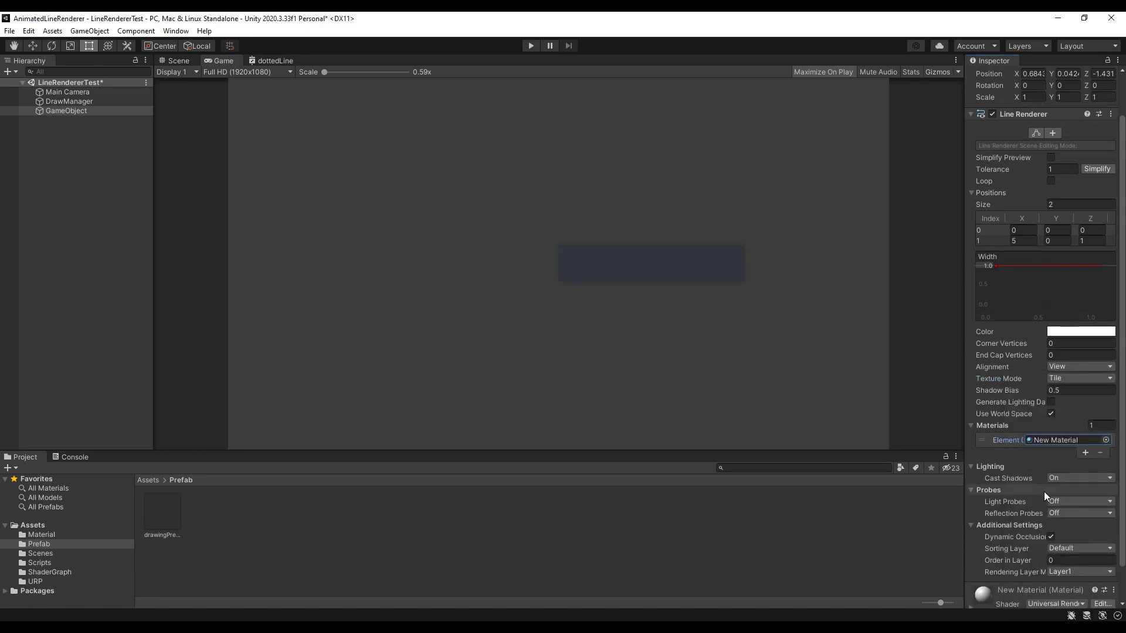
Switch New Material's shader to Shader Graphs > New Shader Graph.
scroll(1056, 437, down, 2)
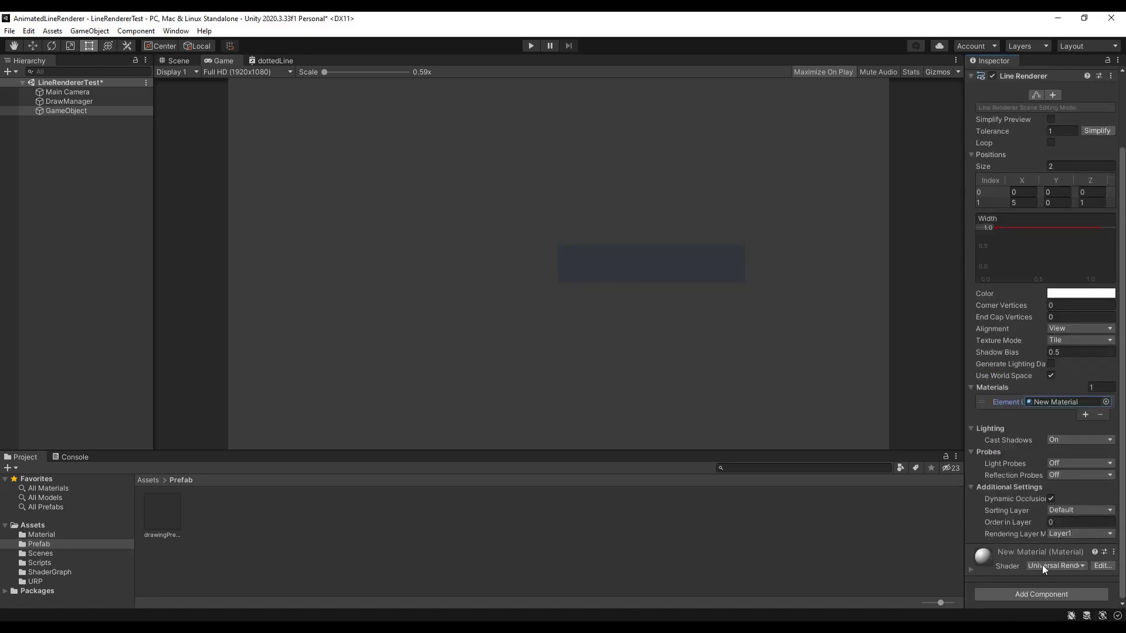
click(1043, 565)
click(1029, 555)
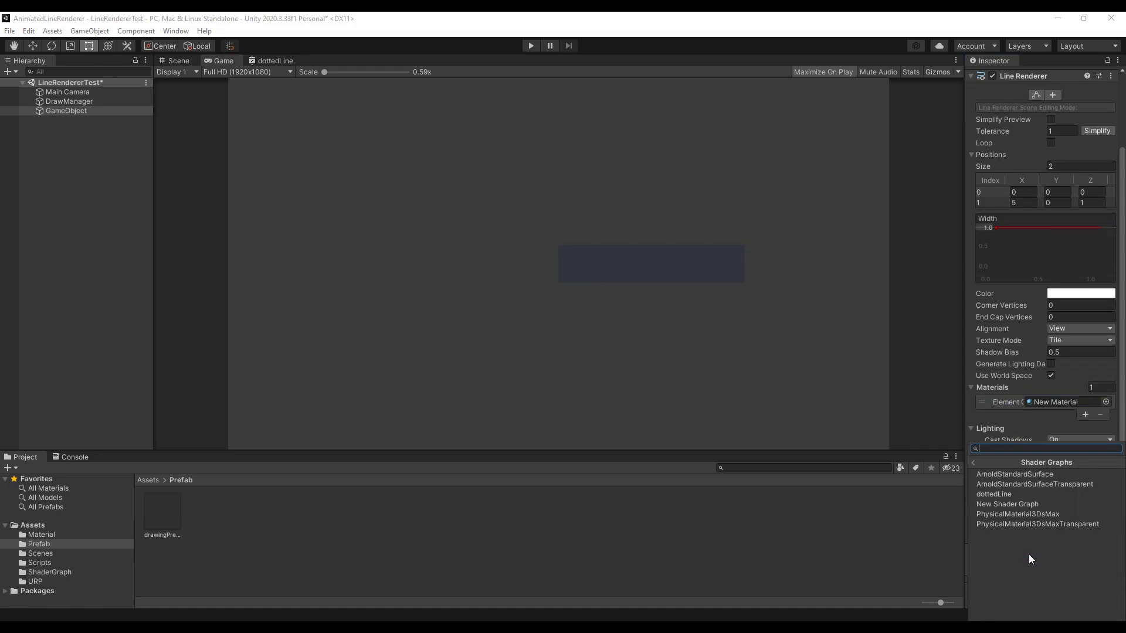
click(1025, 505)
click(62, 570)
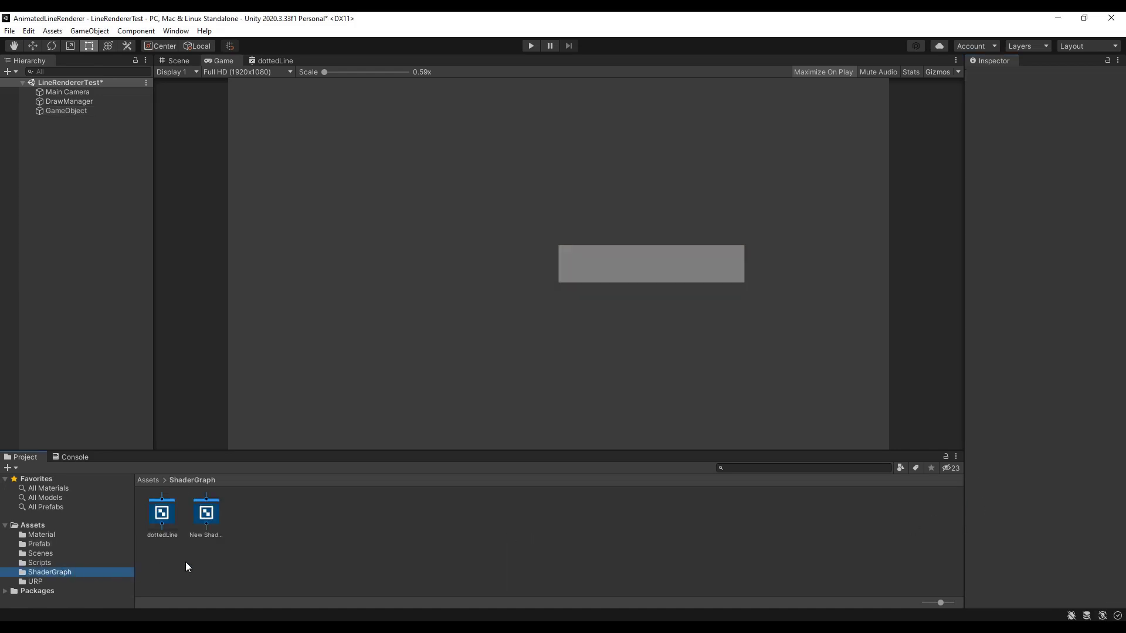
Open New Shader Graph and copy every node from the dottedLine graph.
click(206, 515)
double_click(206, 513)
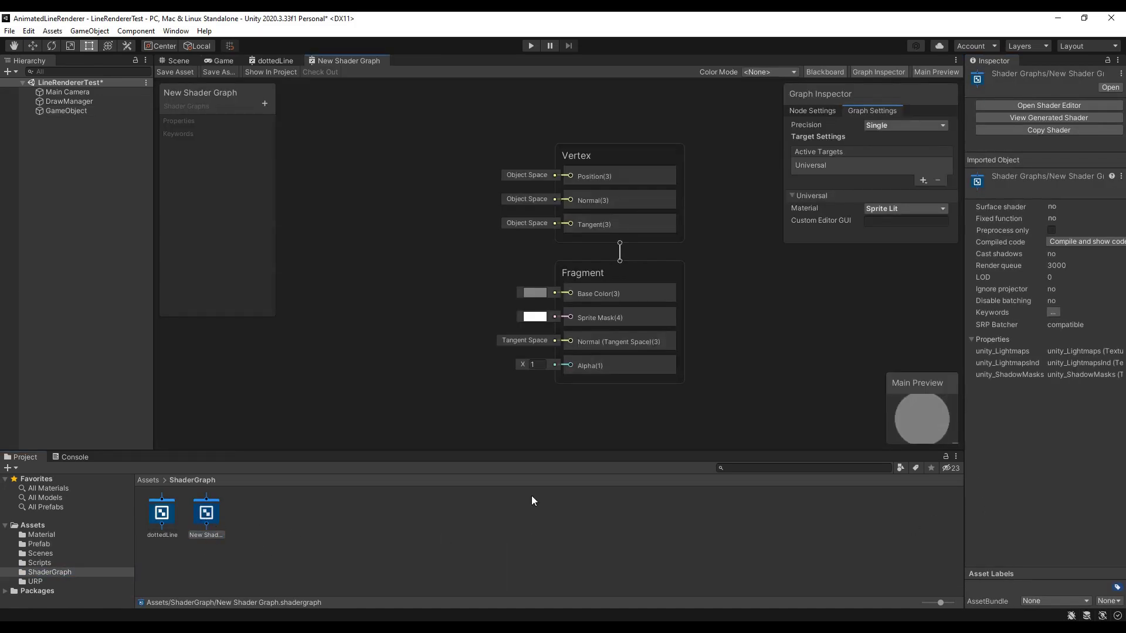
click(274, 60)
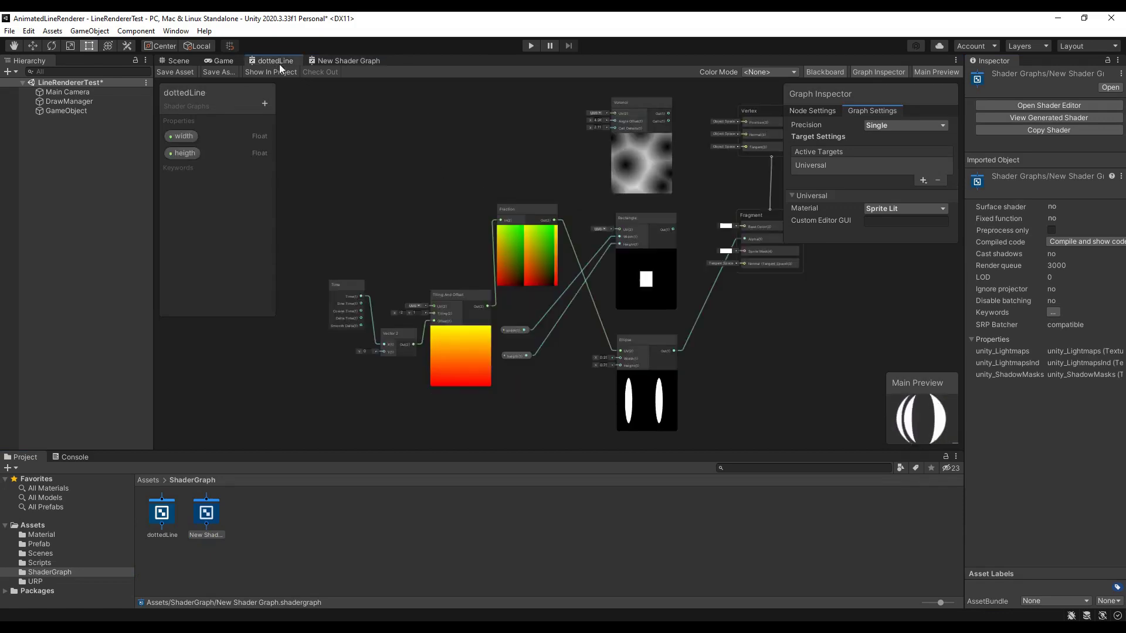
drag(821, 418, 316, 115)
right_click(379, 172)
click(400, 236)
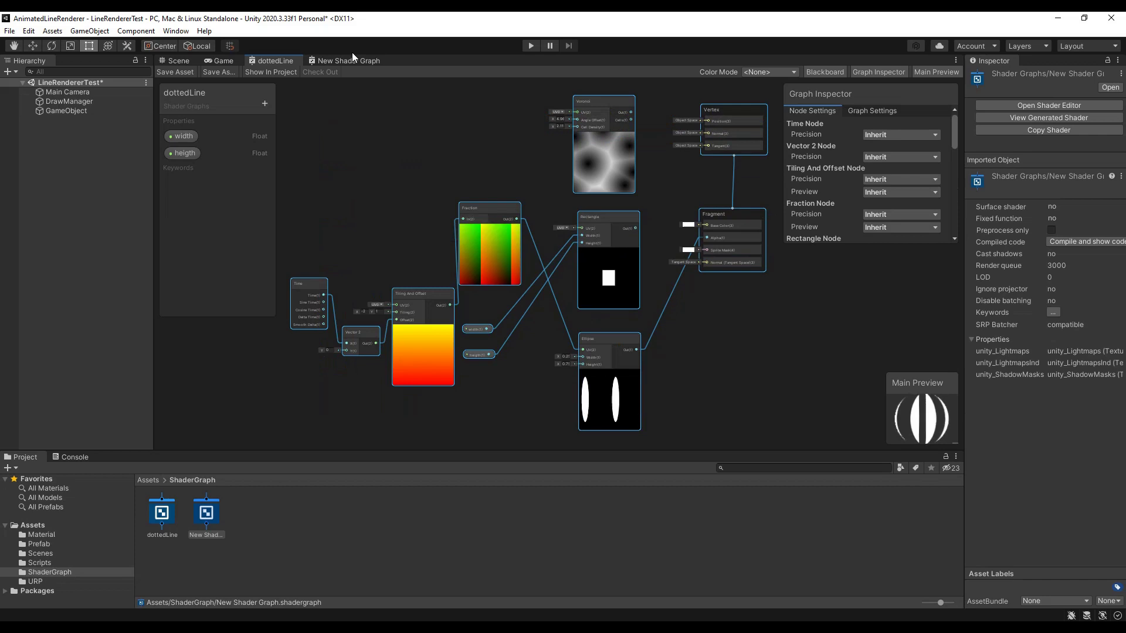
Paste the copied nodes into New Shader Graph and wire Ellipse Out to Alpha.
click(349, 61)
right_click(394, 219)
click(432, 279)
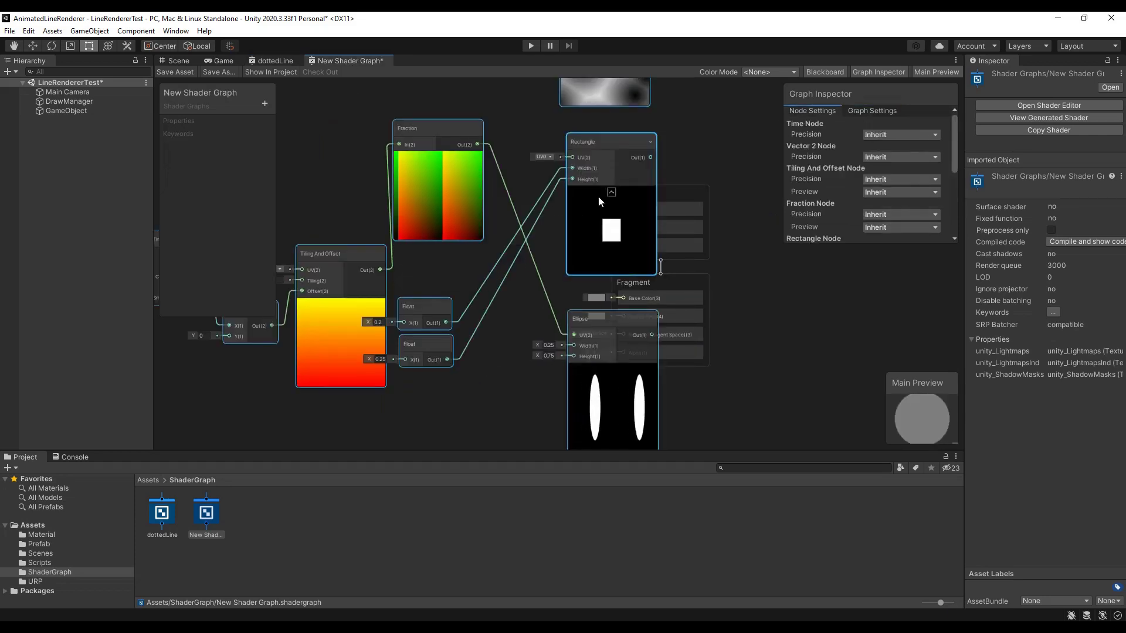
scroll(598, 196, down, 2)
middle_drag(643, 127, 554, 199)
click(544, 244)
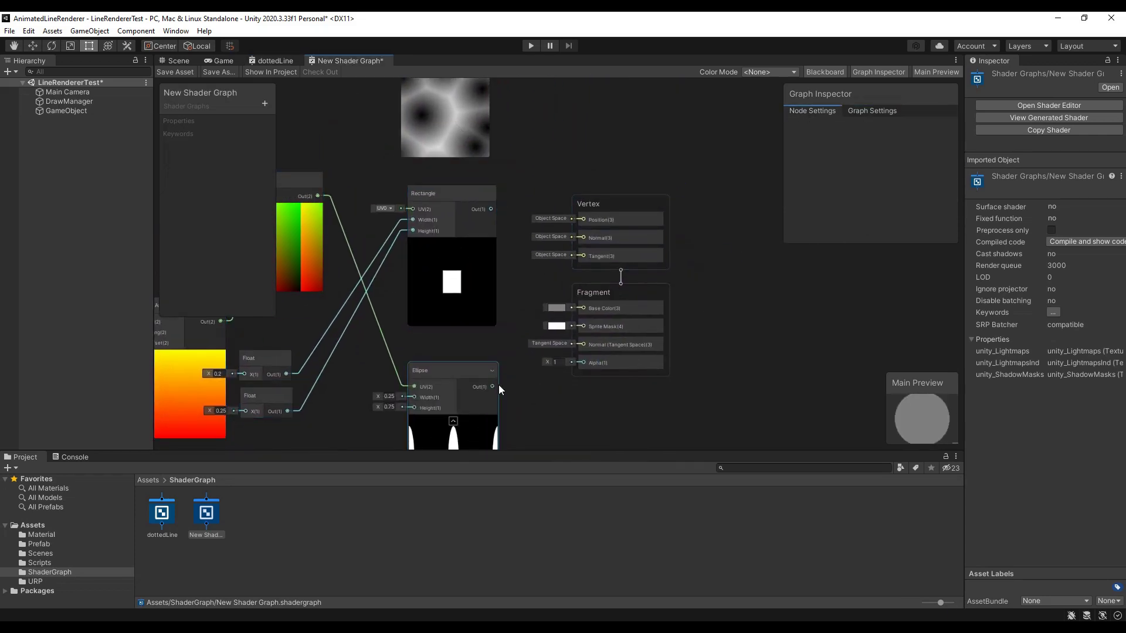
drag(494, 385, 584, 361)
Save New Shader Graph and check the resulting line in the Game view.
click(216, 61)
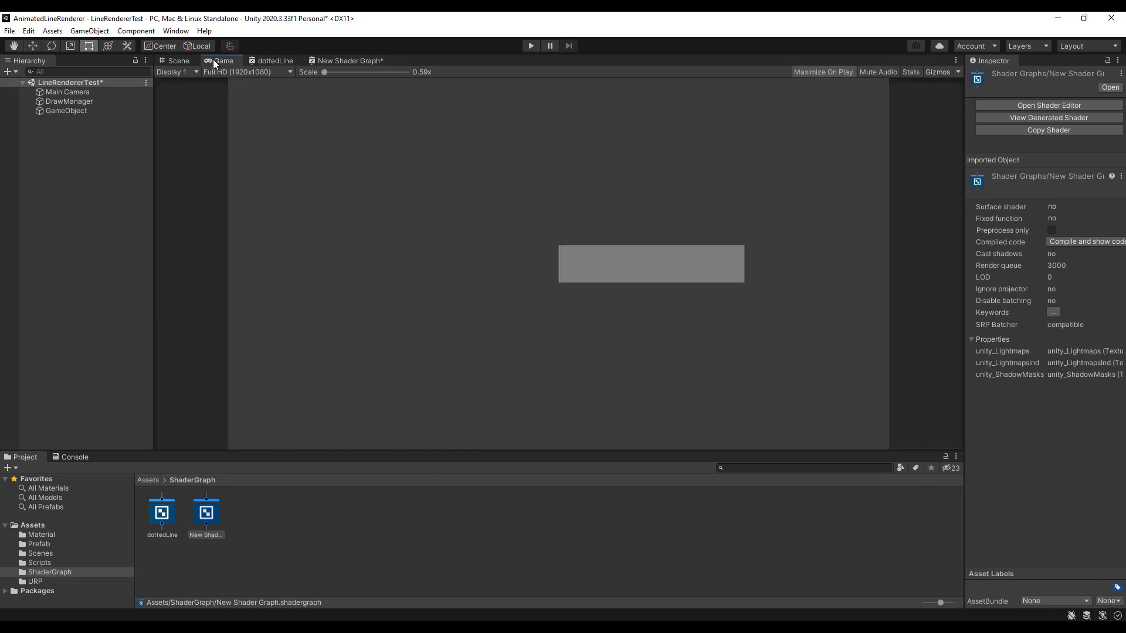
click(346, 60)
click(174, 72)
click(219, 60)
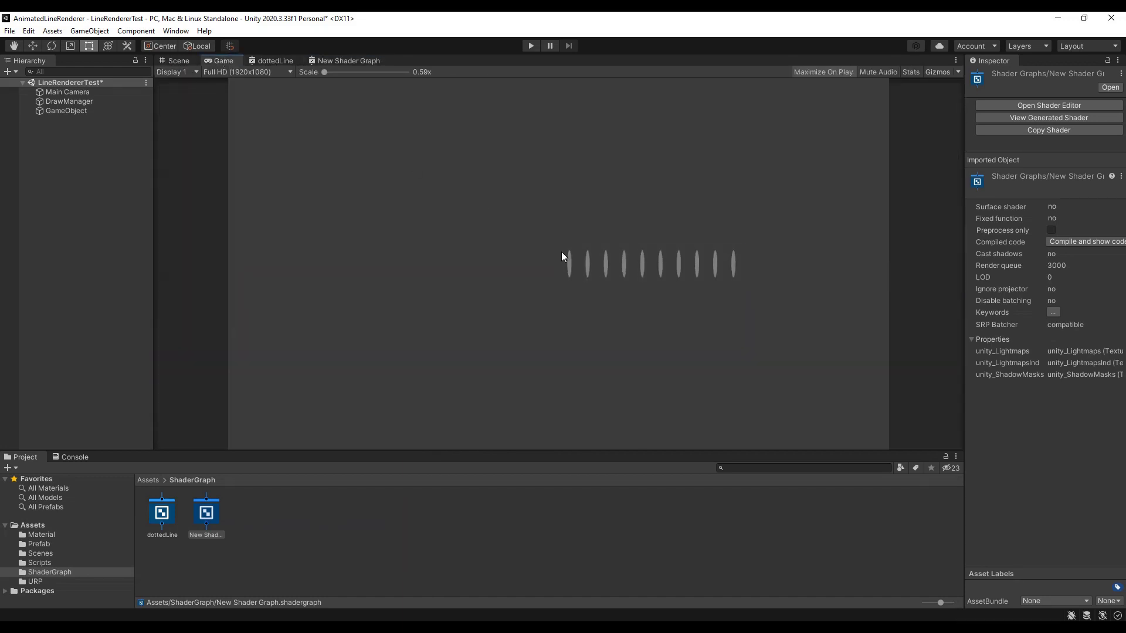
click(346, 61)
Resize the Ellipse to height 0.65, then remove its input and Alpha links.
middle_drag(379, 403, 429, 336)
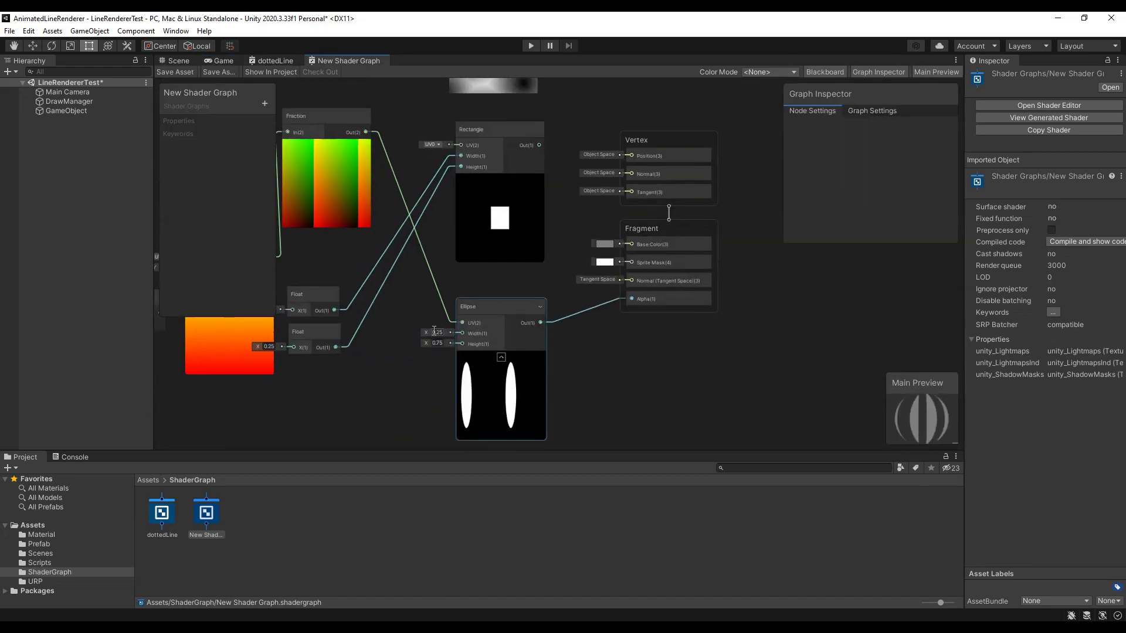
mouse_move(430, 335)
mouse_down()
mouse_move(445, 335)
mouse_move(423, 341)
mouse_up()
middle_drag(438, 311, 443, 346)
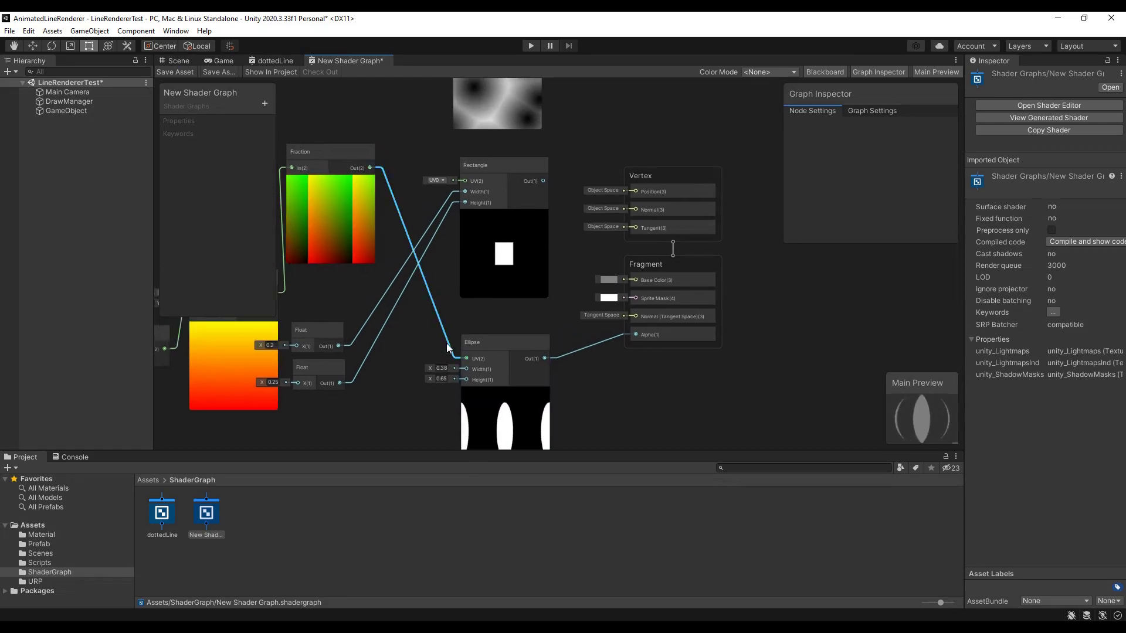
right_click(446, 343)
click(504, 338)
right_click(583, 346)
click(598, 355)
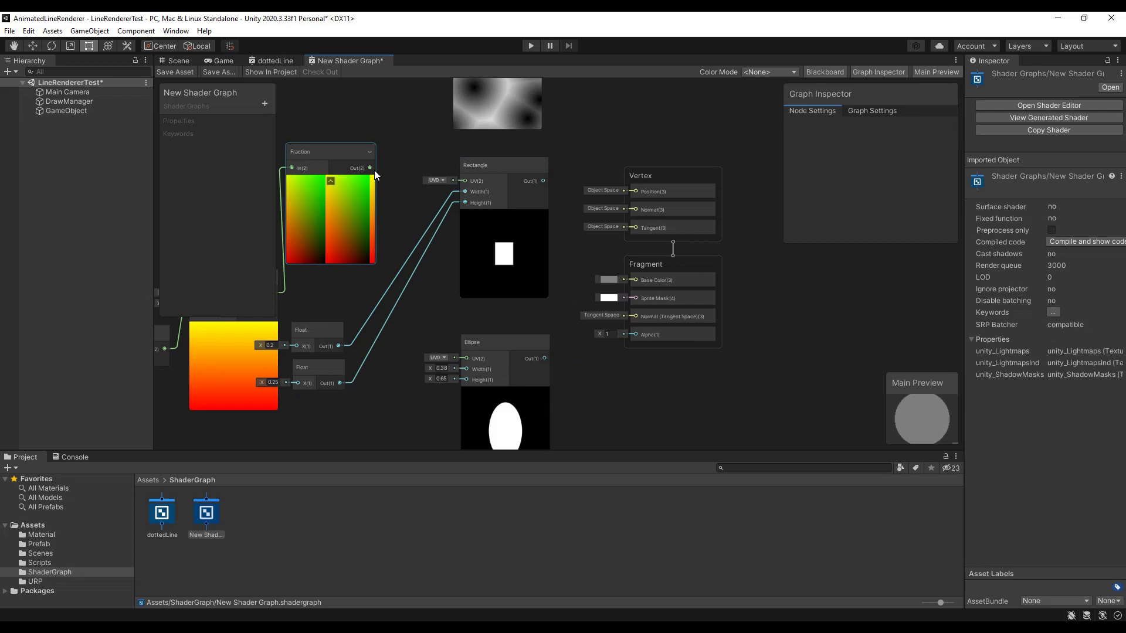
Try Fraction through Rectangle into Alpha, then rewire Fraction through Voronoi into the fragment.
drag(370, 168, 464, 183)
drag(542, 181, 635, 334)
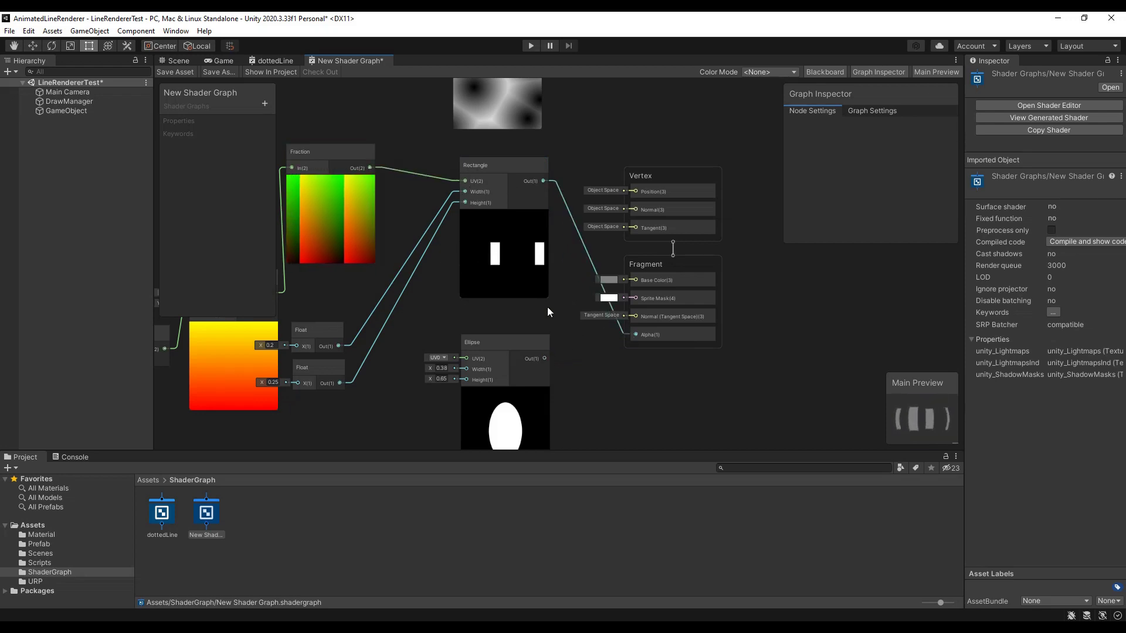
middle_drag(411, 166, 399, 238)
click(434, 252)
key(Delete)
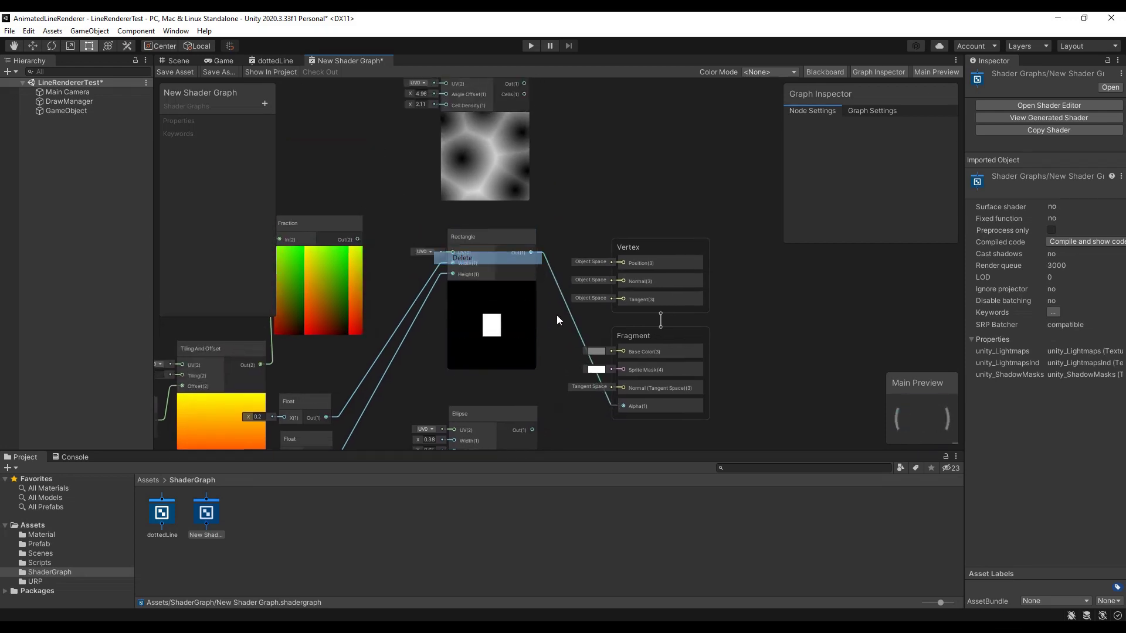
right_click(568, 313)
click(598, 317)
middle_drag(587, 246, 585, 319)
drag(356, 312, 445, 156)
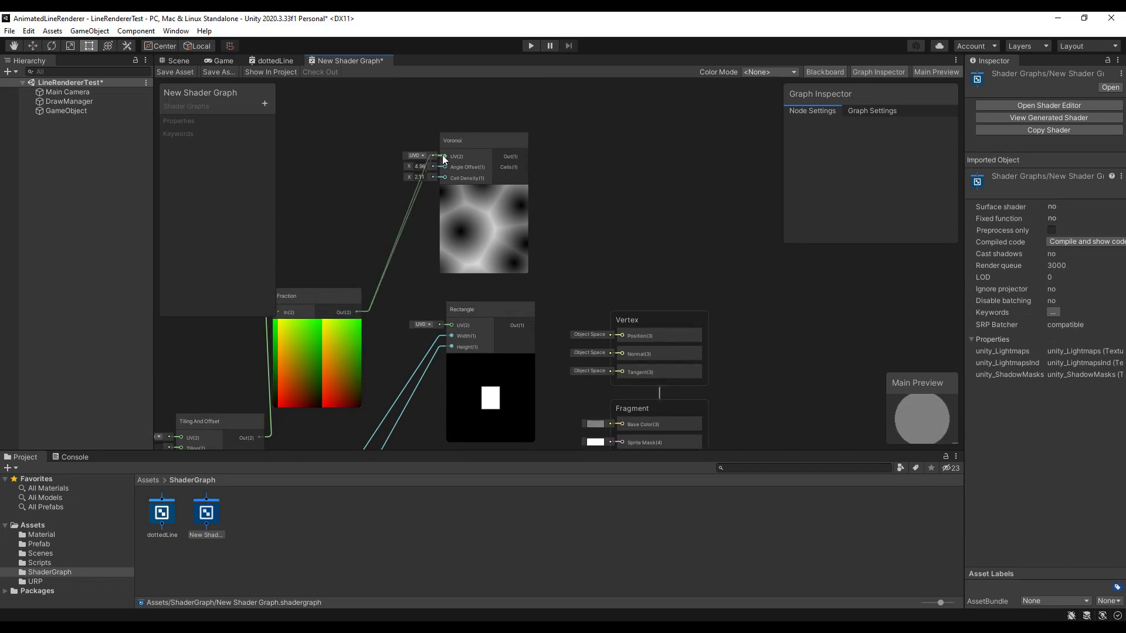
drag(523, 157, 596, 382)
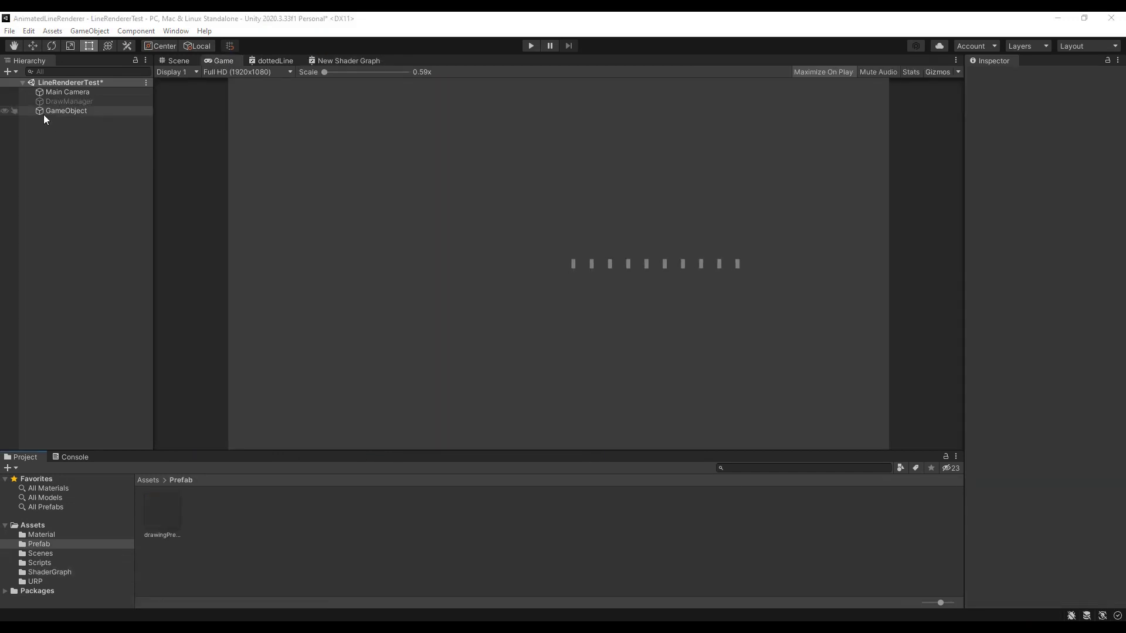
Save GameObject as a prefab in the Prefab folder and delete it from the scene.
click(45, 117)
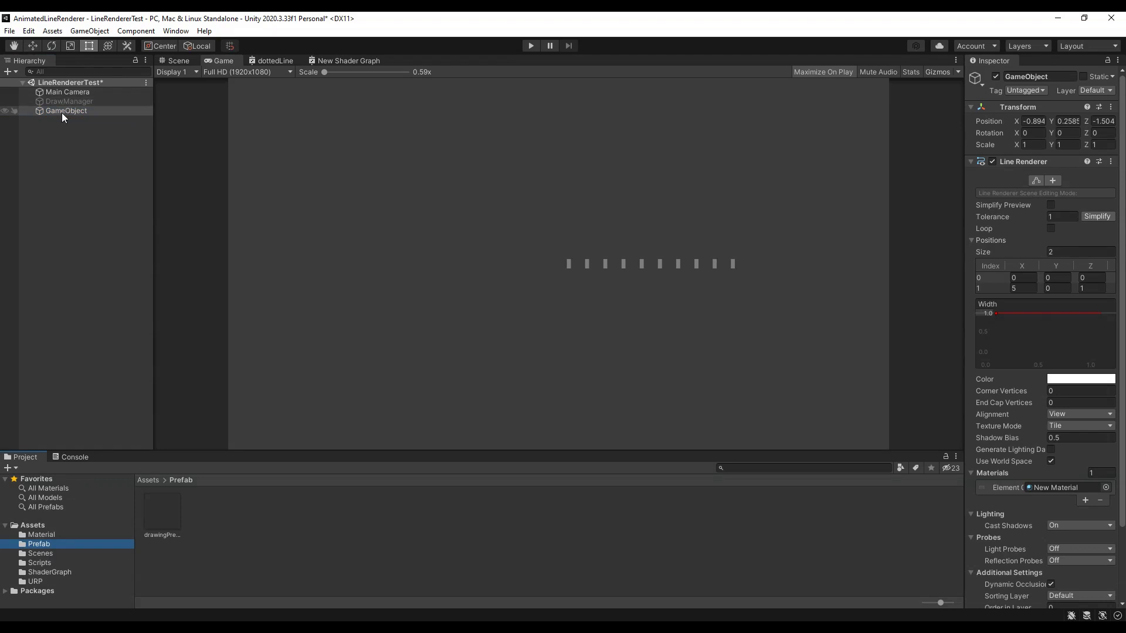
drag(62, 113, 262, 519)
click(65, 196)
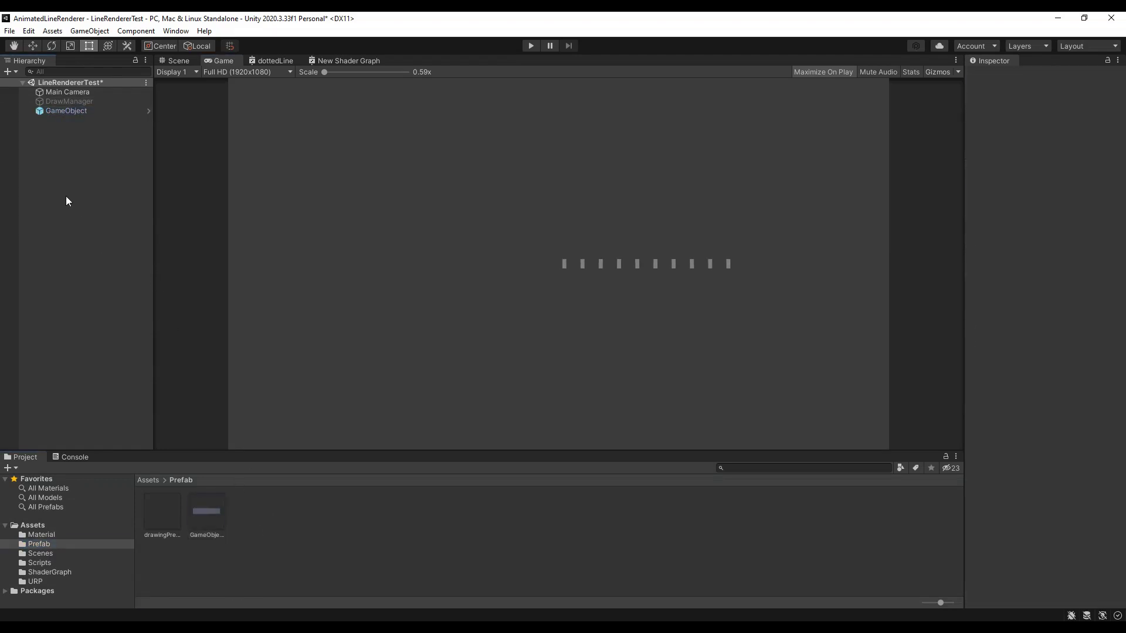
right_click(65, 112)
click(99, 201)
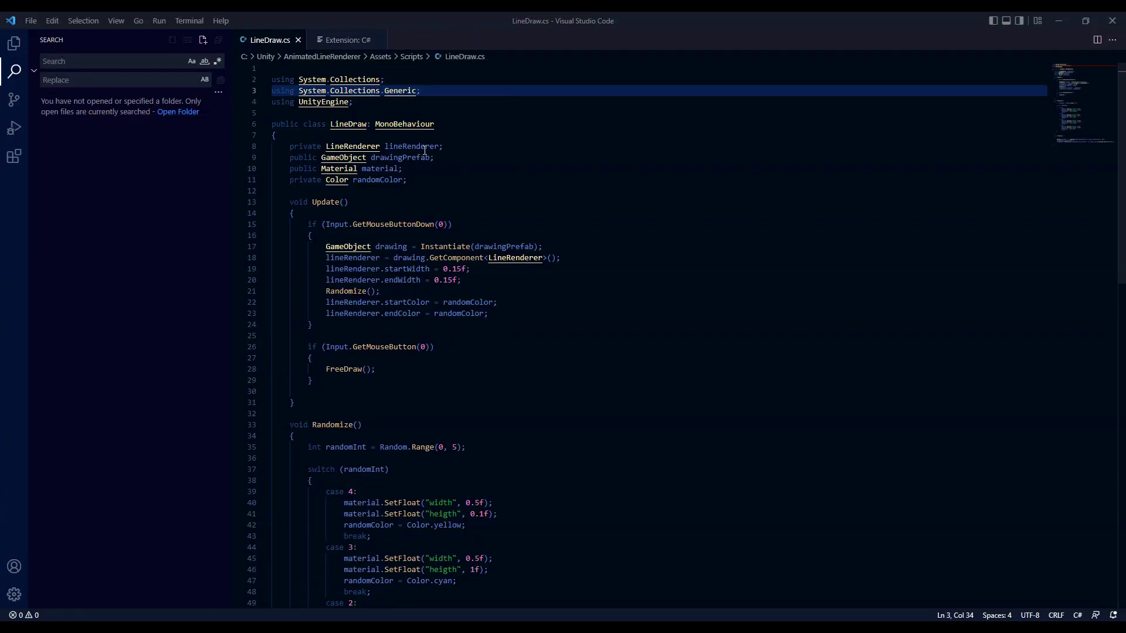
Walk through the lineRenderer, drawingPrefab and randomColor field declarations in LineDraw.cs.
drag(290, 146, 443, 147)
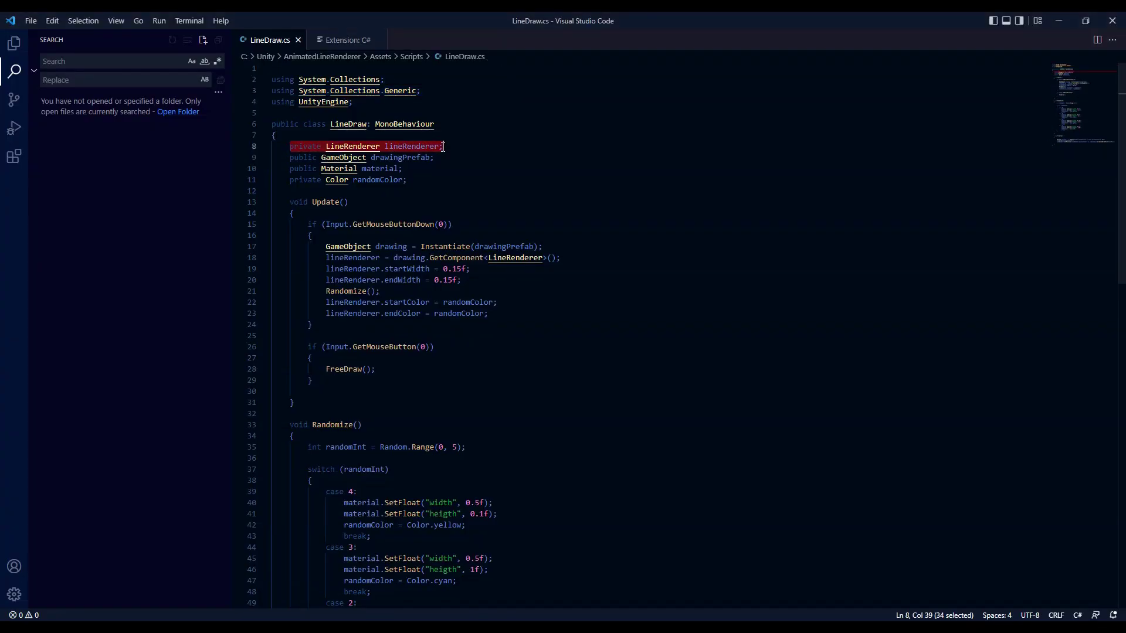
click(426, 160)
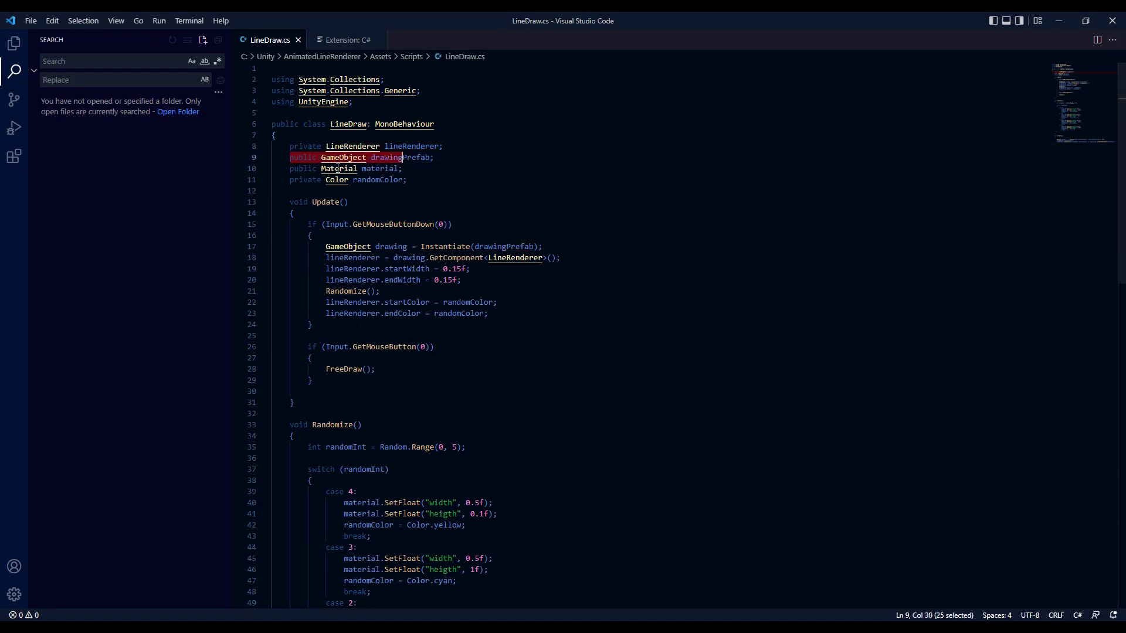
click(422, 181)
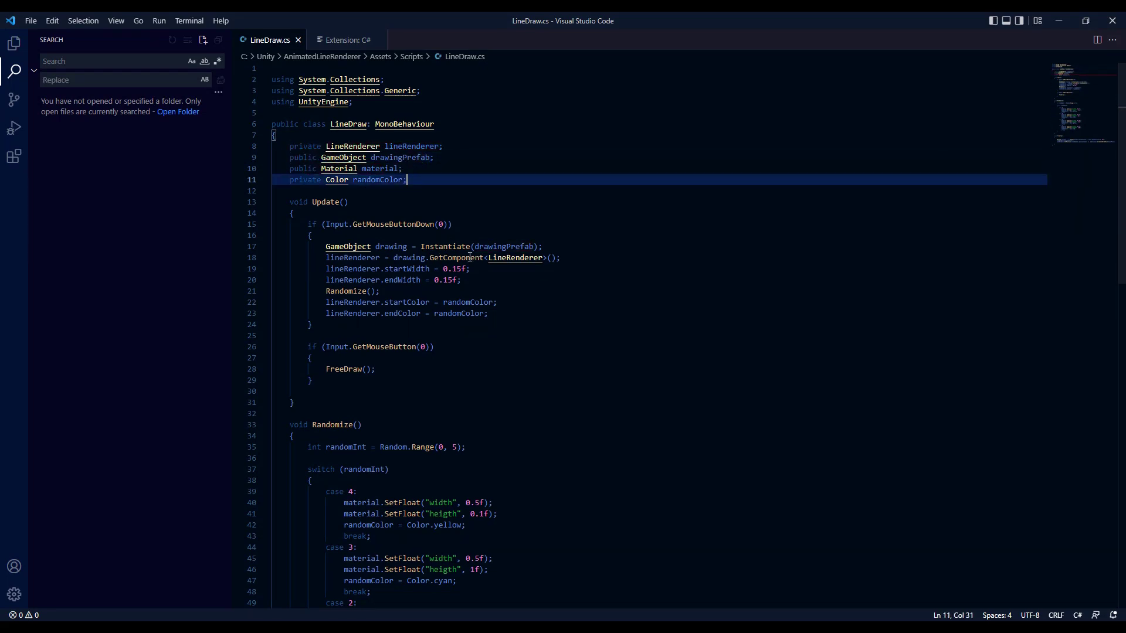
scroll(470, 258, down, 3)
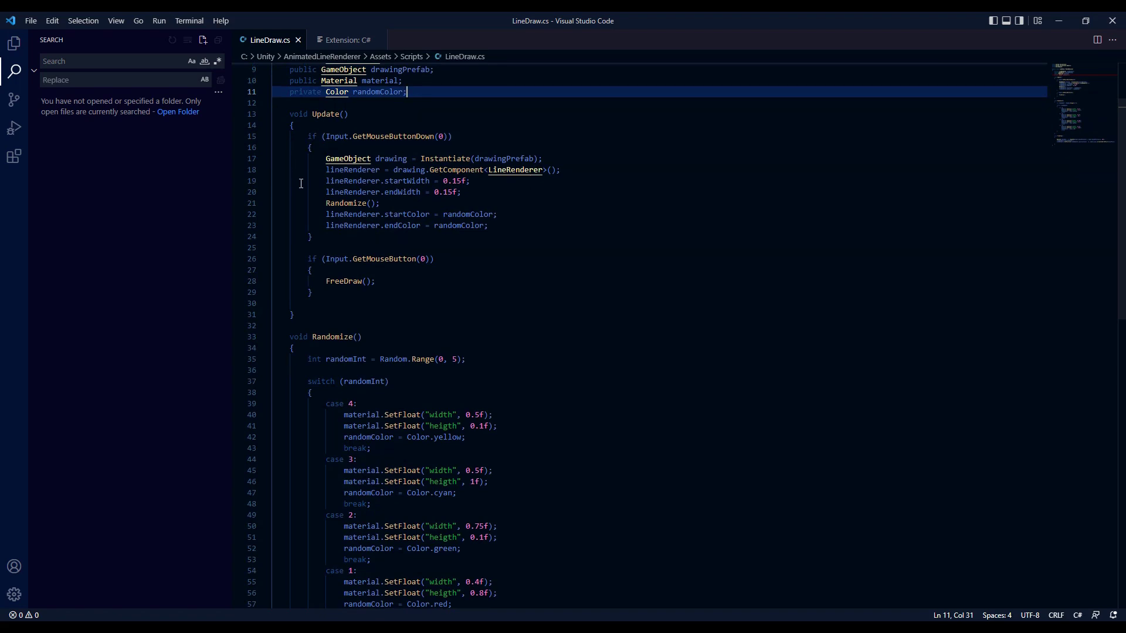
Explain instantiating drawingPrefab, the 0.15 start and end widths, and the Randomize call.
click(512, 159)
click(494, 181)
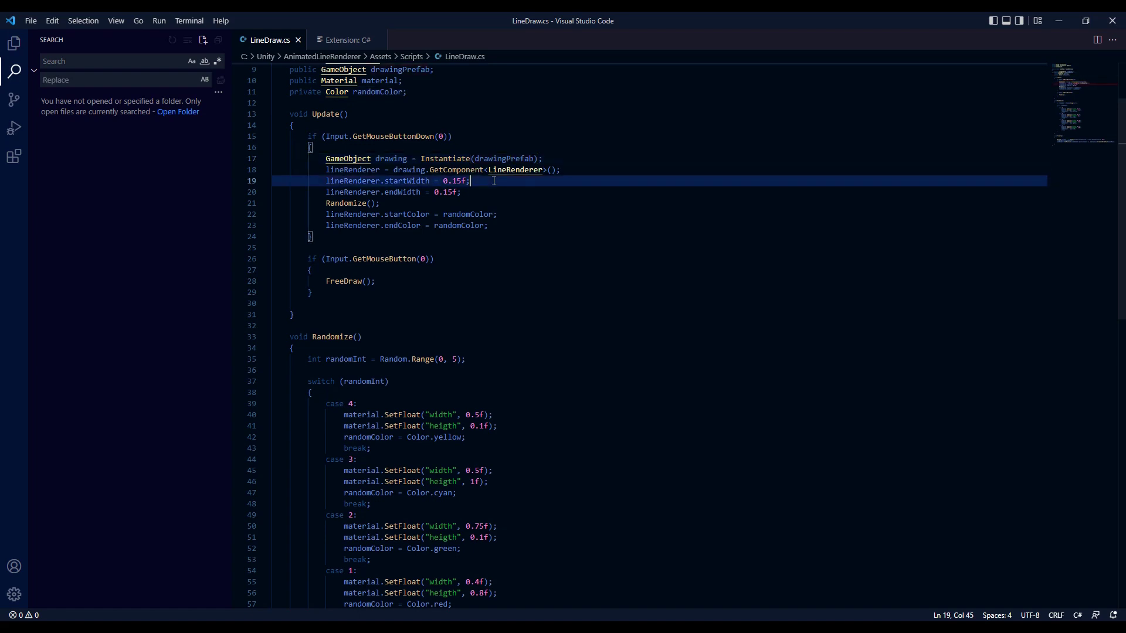
click(427, 170)
click(393, 158)
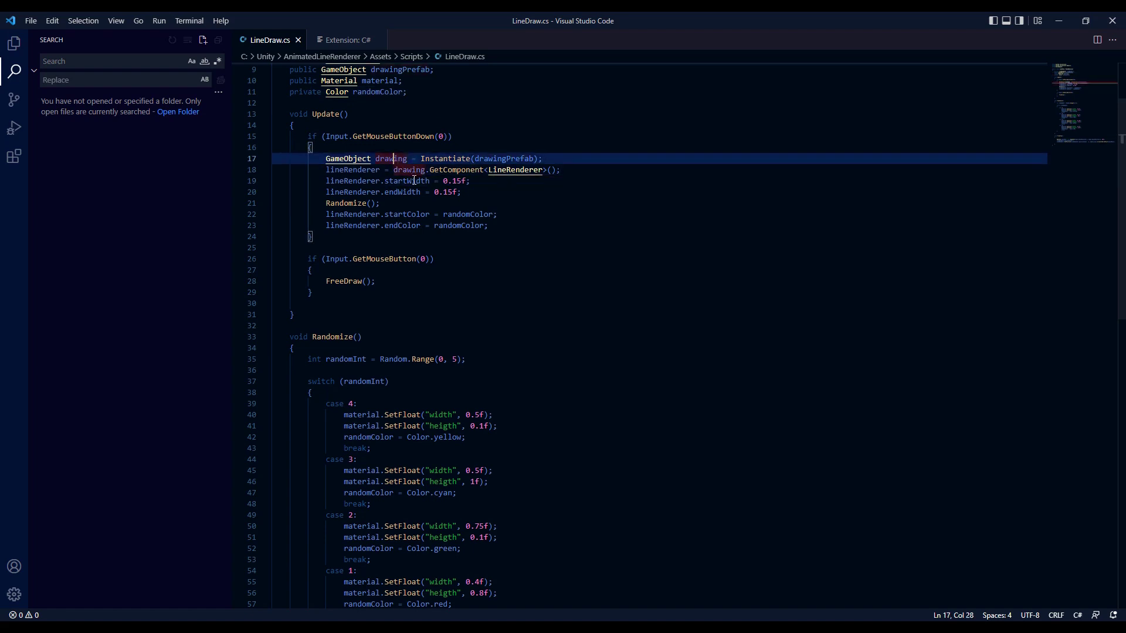
click(451, 182)
click(448, 191)
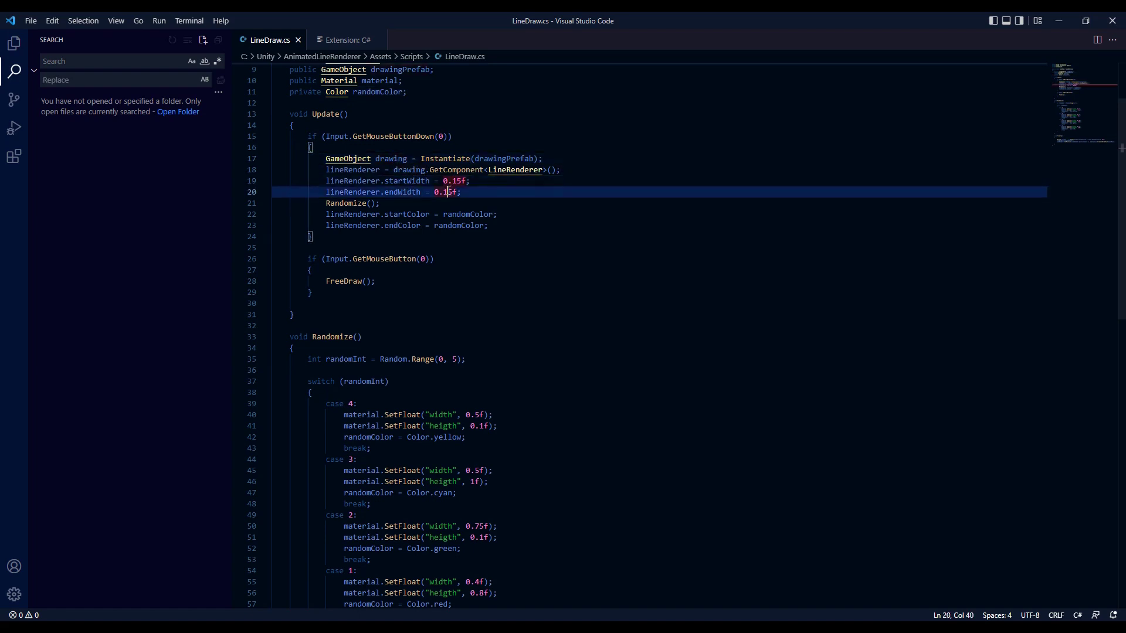
click(391, 203)
Point out case 4's width and heigth values in Randomize, then return to Unity.
scroll(411, 264, down, 3)
click(443, 327)
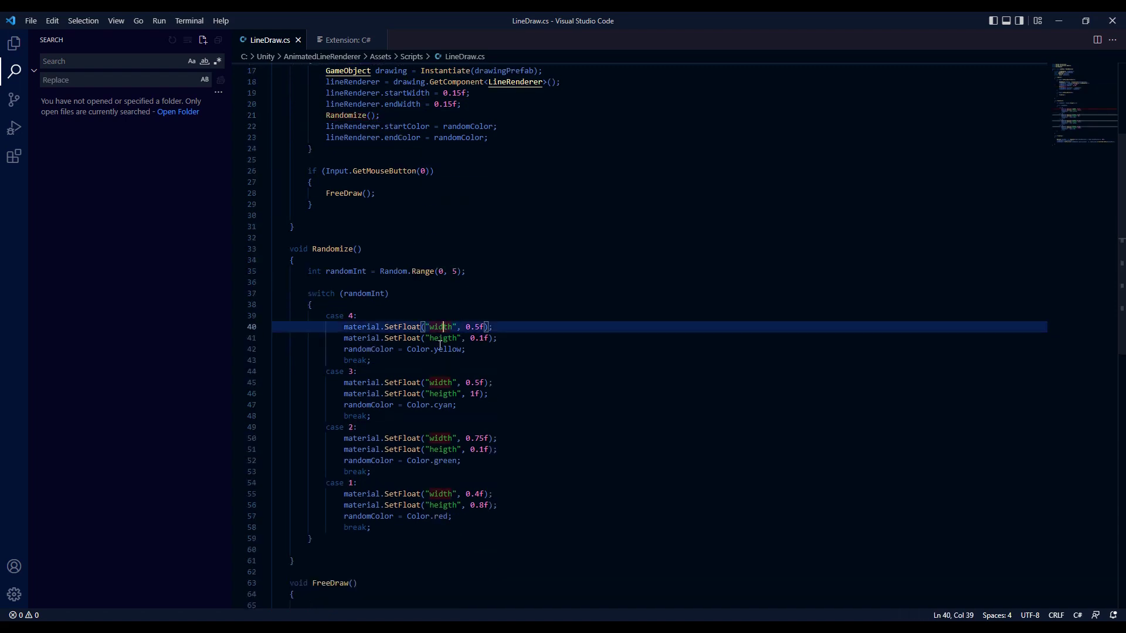
click(441, 349)
key(Up)
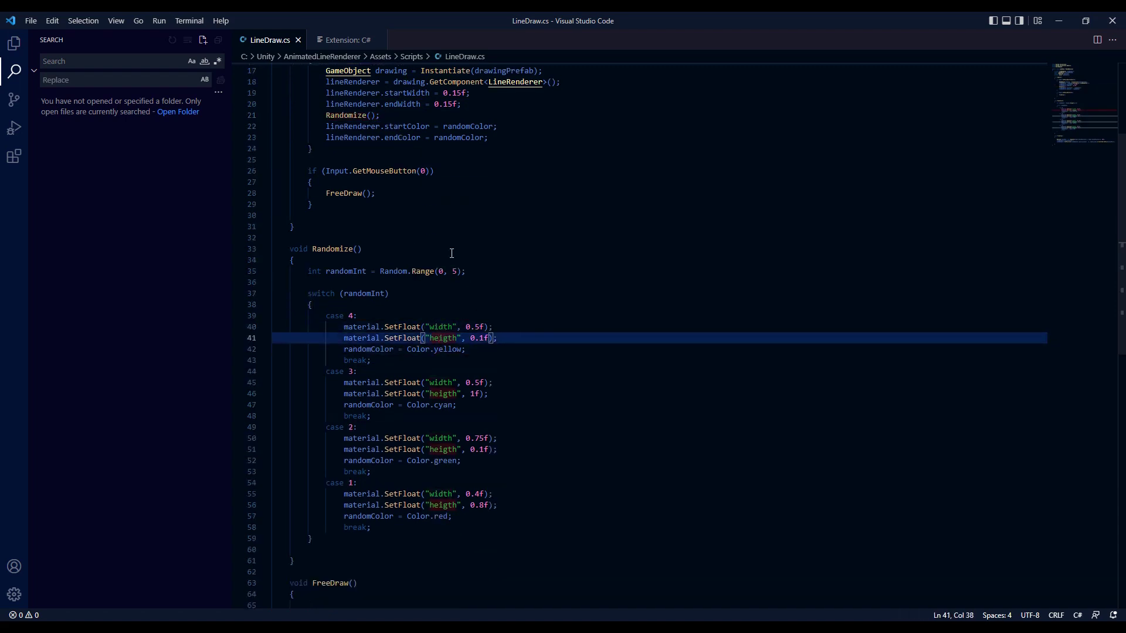
key(alt+Tab)
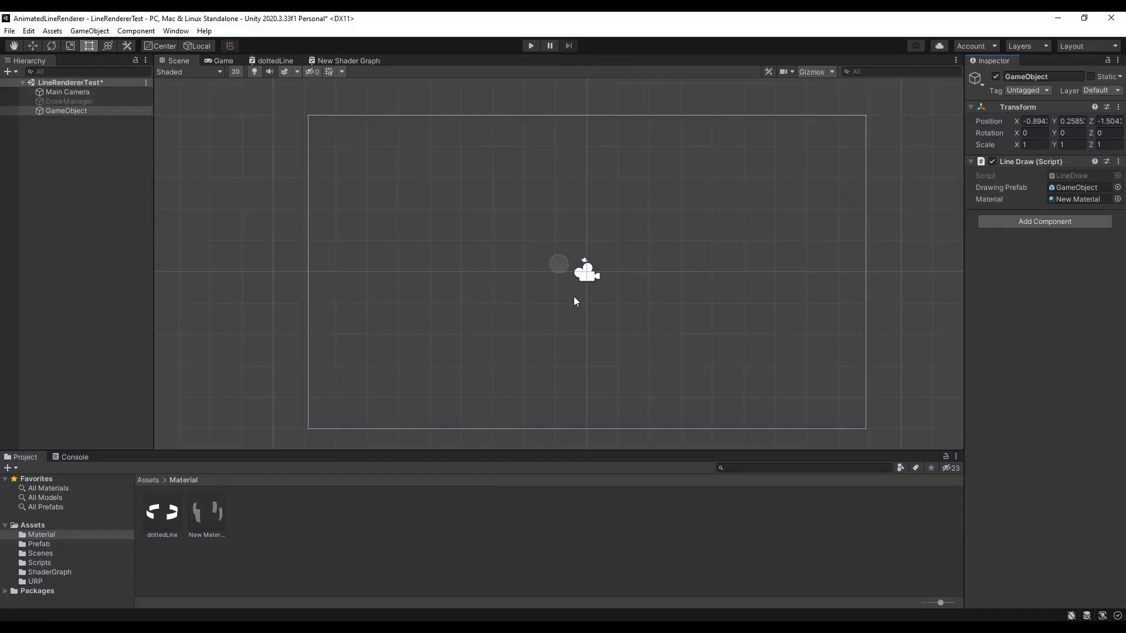
Inspect the width and heigth properties on the dottedLine graph's Blackboard.
click(271, 60)
scroll(559, 244, up, 8)
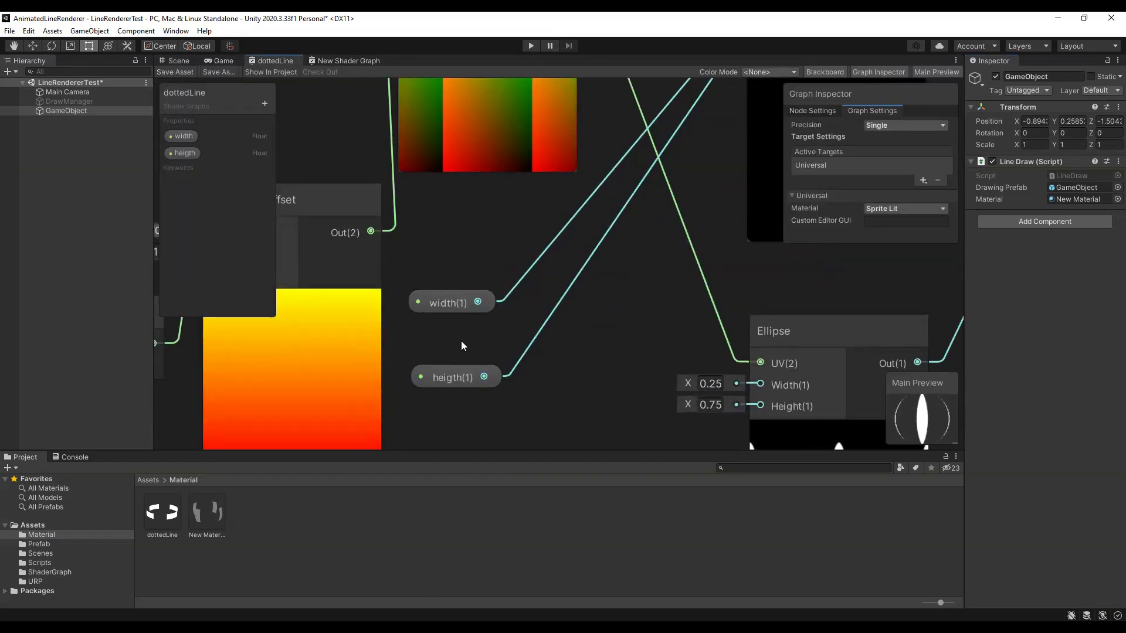
click(479, 273)
click(883, 145)
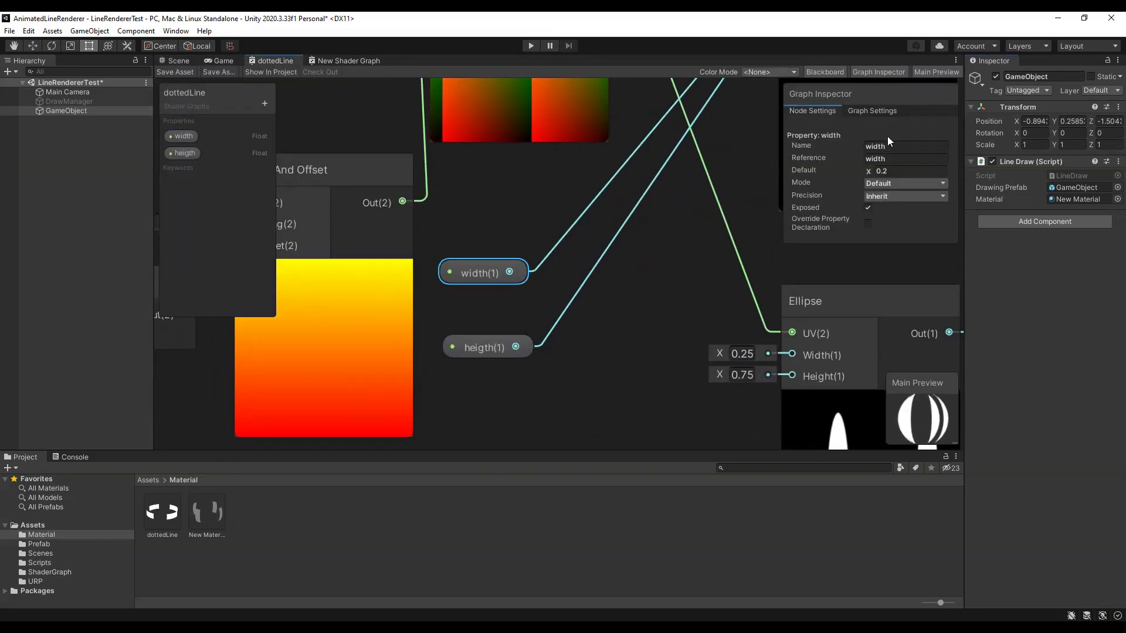
click(487, 346)
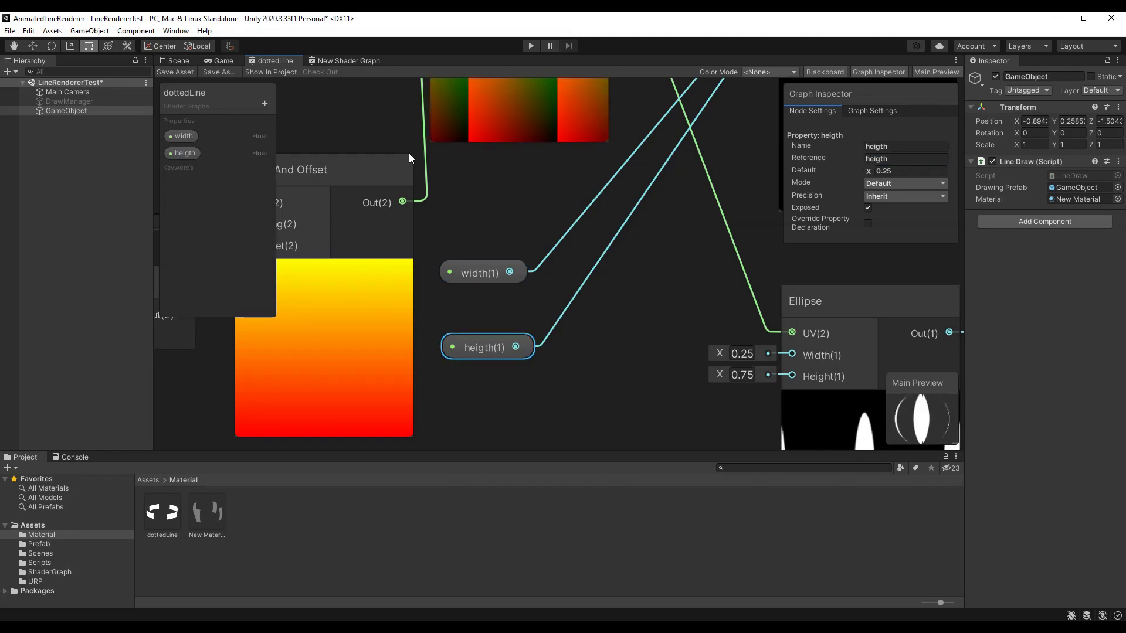
Add a Float property tEST, drop it onto the graph, and set its reference to Vector1_tEST.
click(265, 103)
click(291, 108)
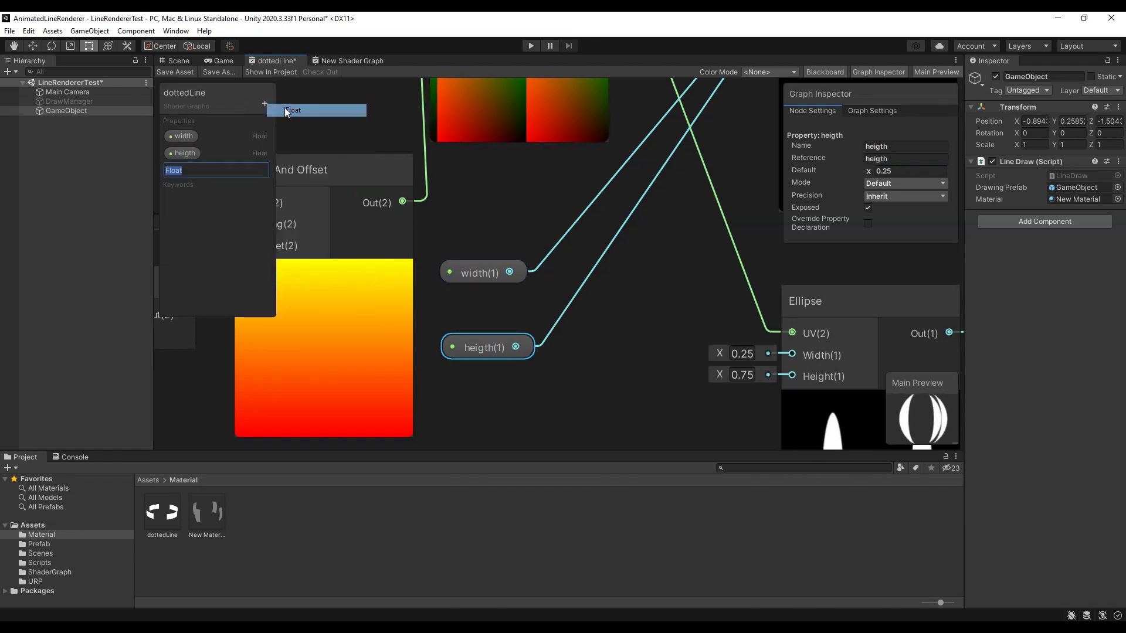
text(tEST)
key(Return)
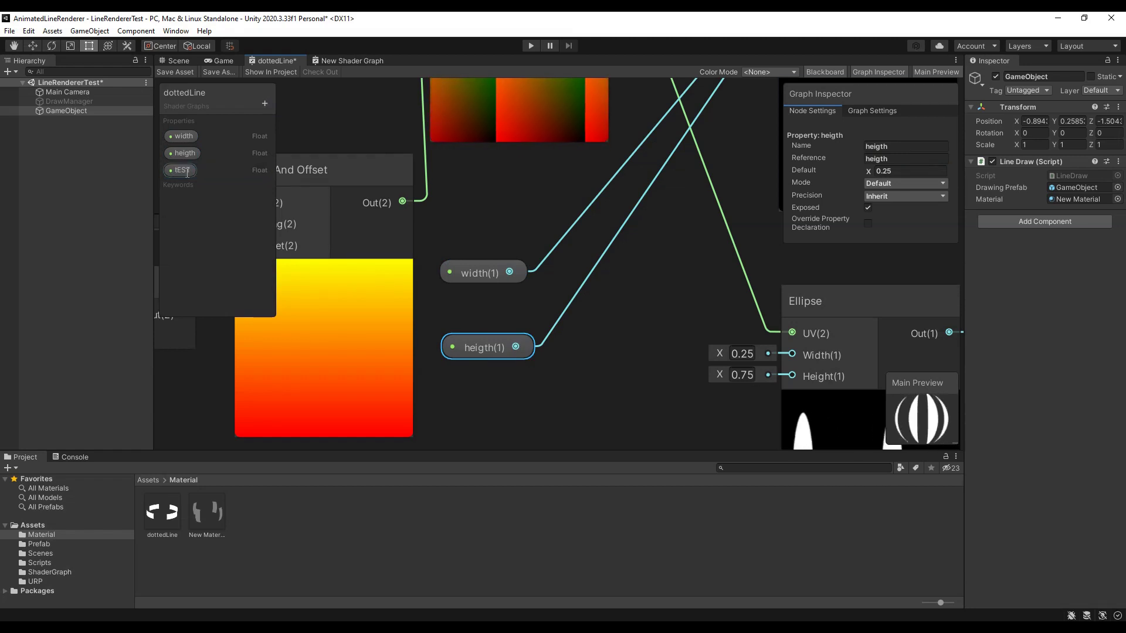
drag(181, 170, 614, 388)
middle_drag(614, 388, 509, 384)
click(897, 159)
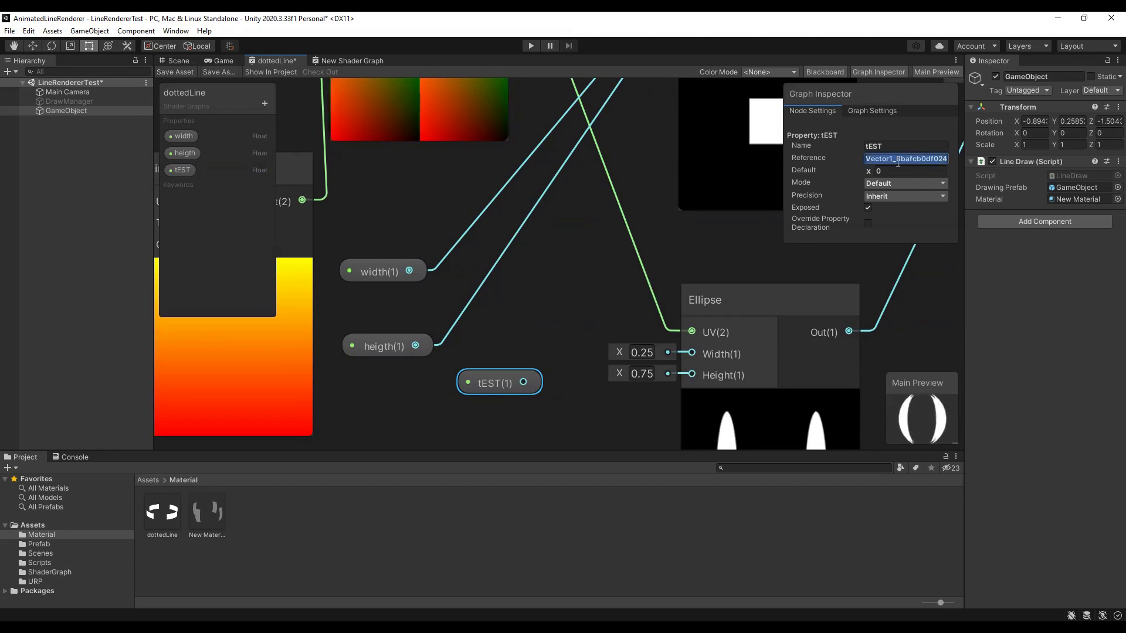
double_click(897, 158)
text(tEST)
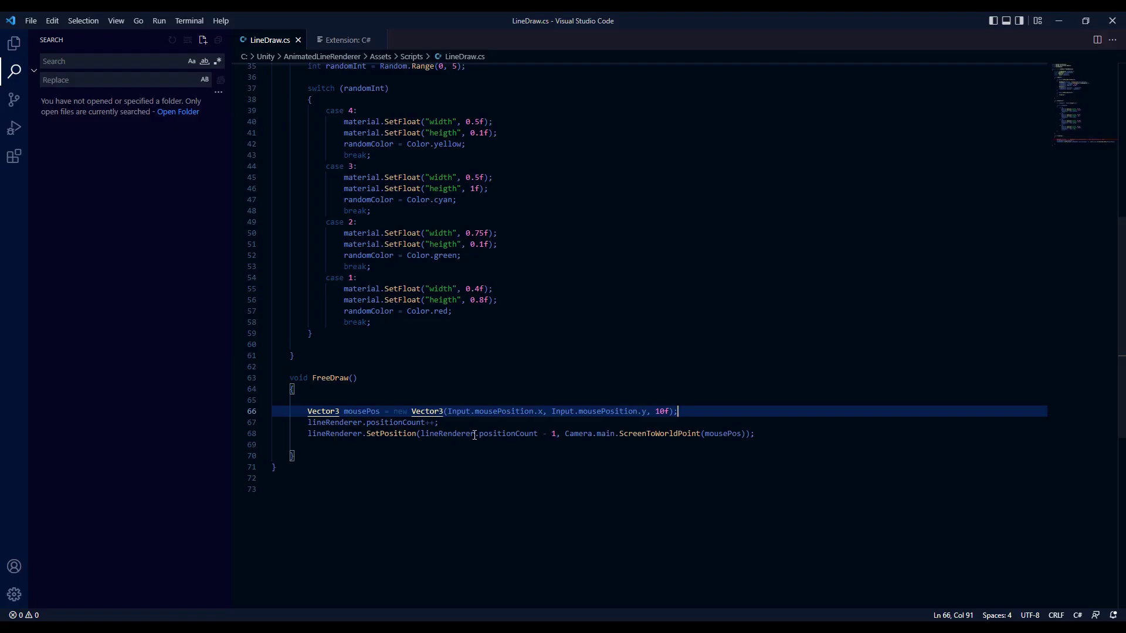
Scroll LineDraw.cs back up to line 1 to review its fields and Update method.
scroll(666, 439, up, 10)
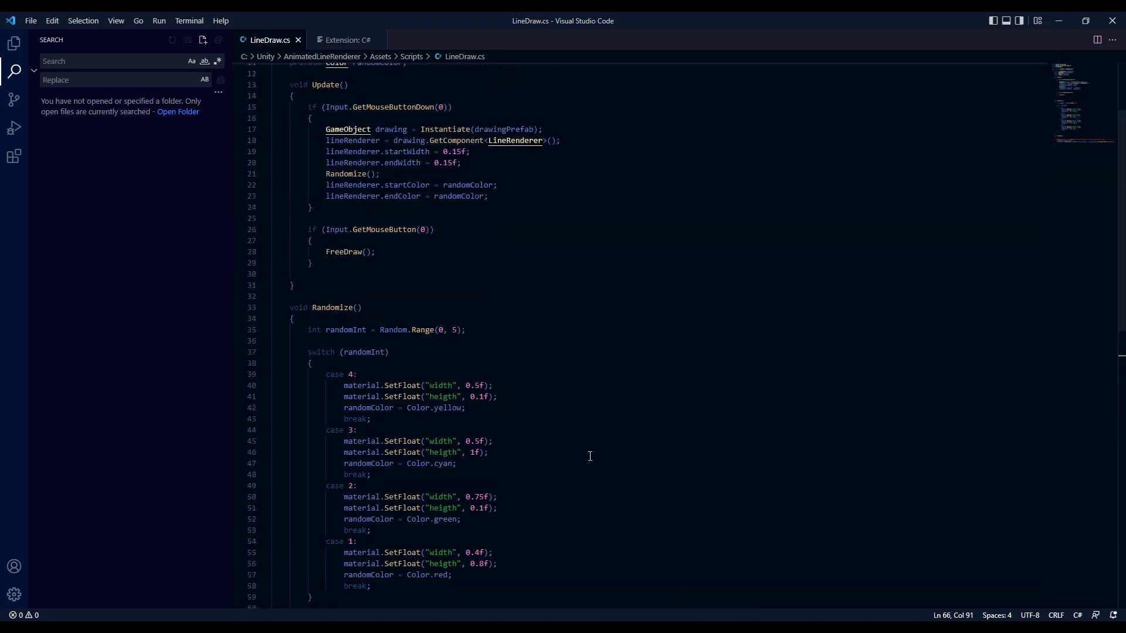
scroll(503, 449, up, 1)
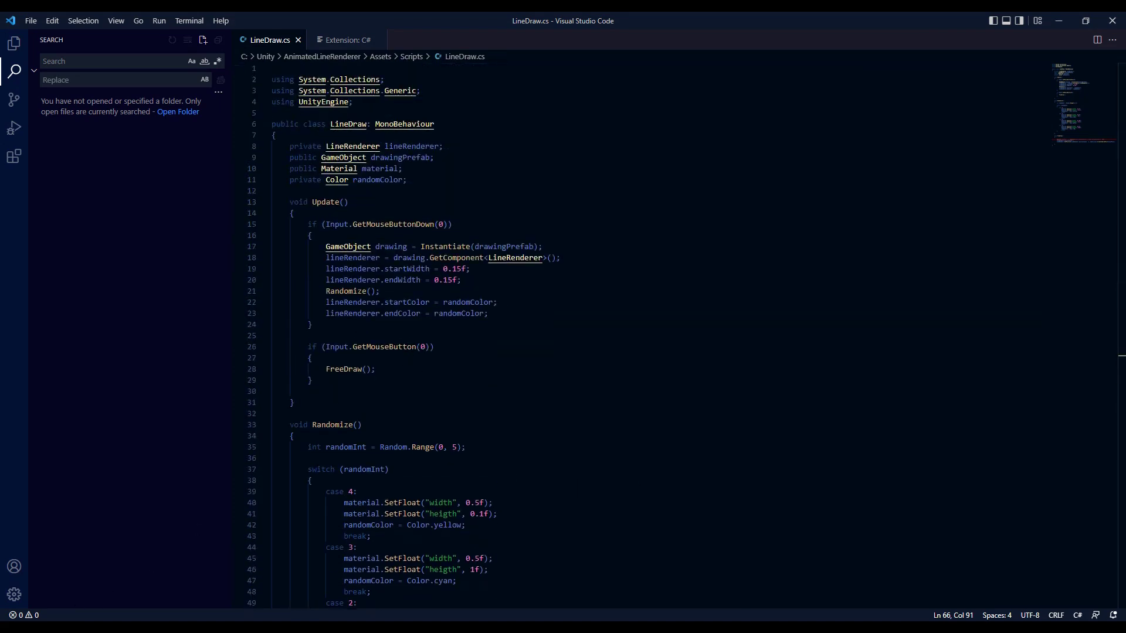
Back in Unity, create an empty GameObject and attach the Line Draw script to it.
key(alt+Tab)
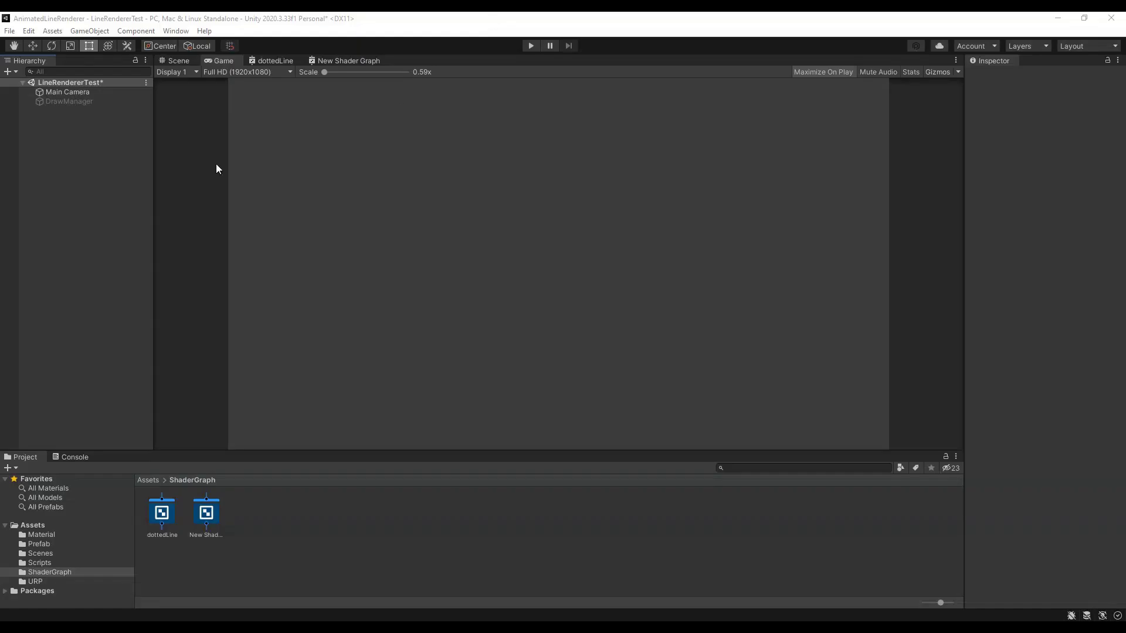
right_click(94, 184)
click(118, 320)
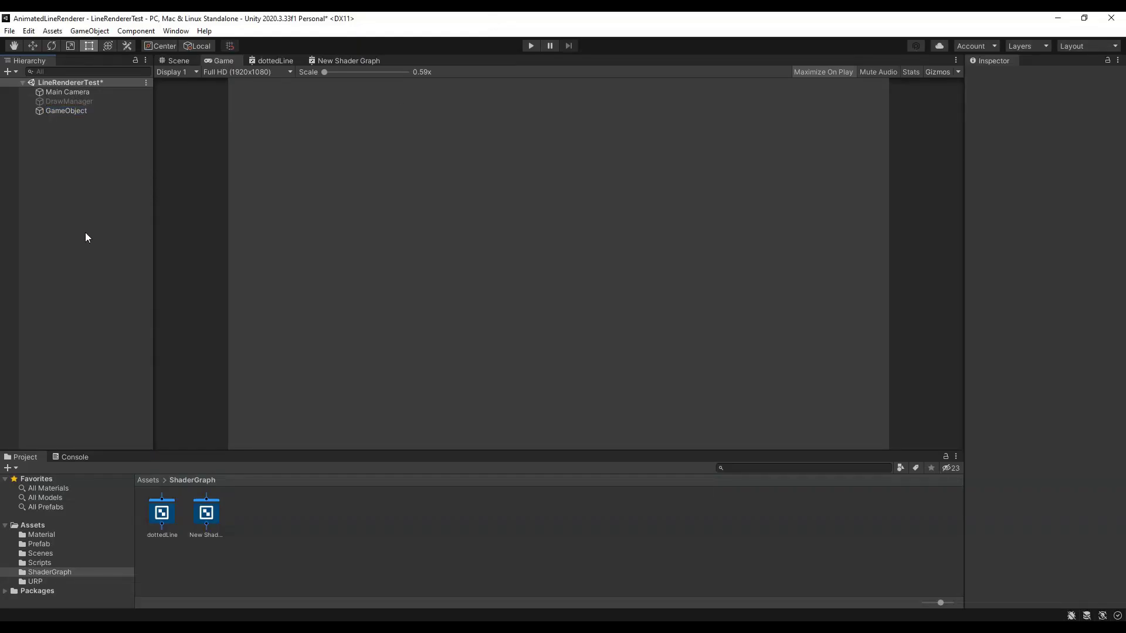
click(1032, 168)
text(line)
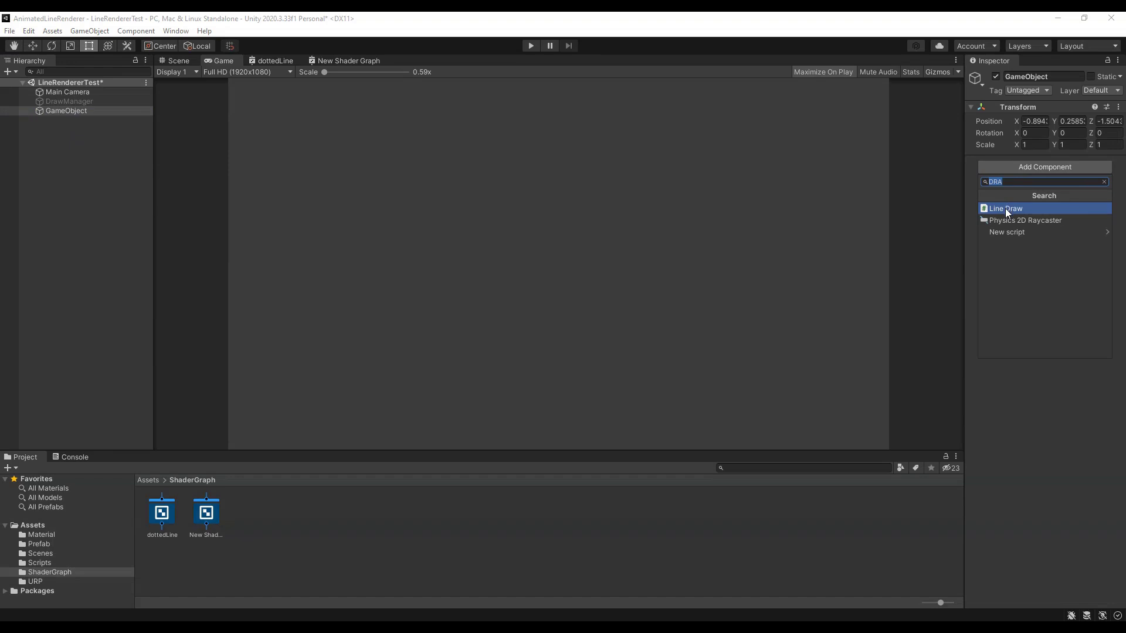
click(1007, 208)
Assign the GameObject prefab as Drawing Prefab and New Material as the script's Material.
click(41, 544)
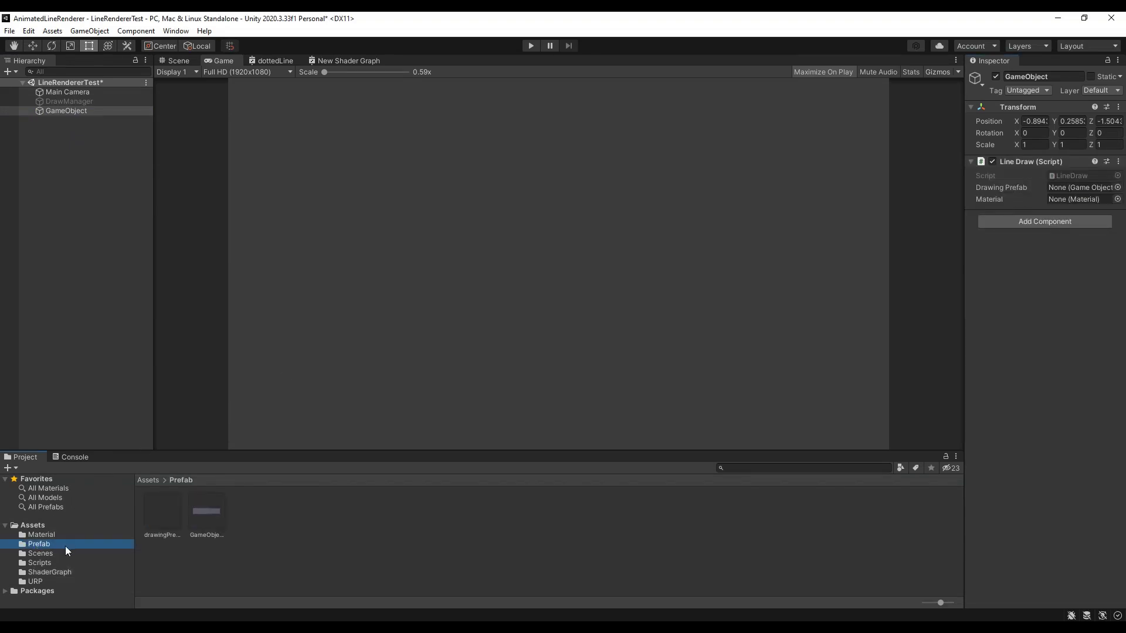
drag(206, 519, 1064, 187)
click(41, 534)
drag(206, 513, 1055, 205)
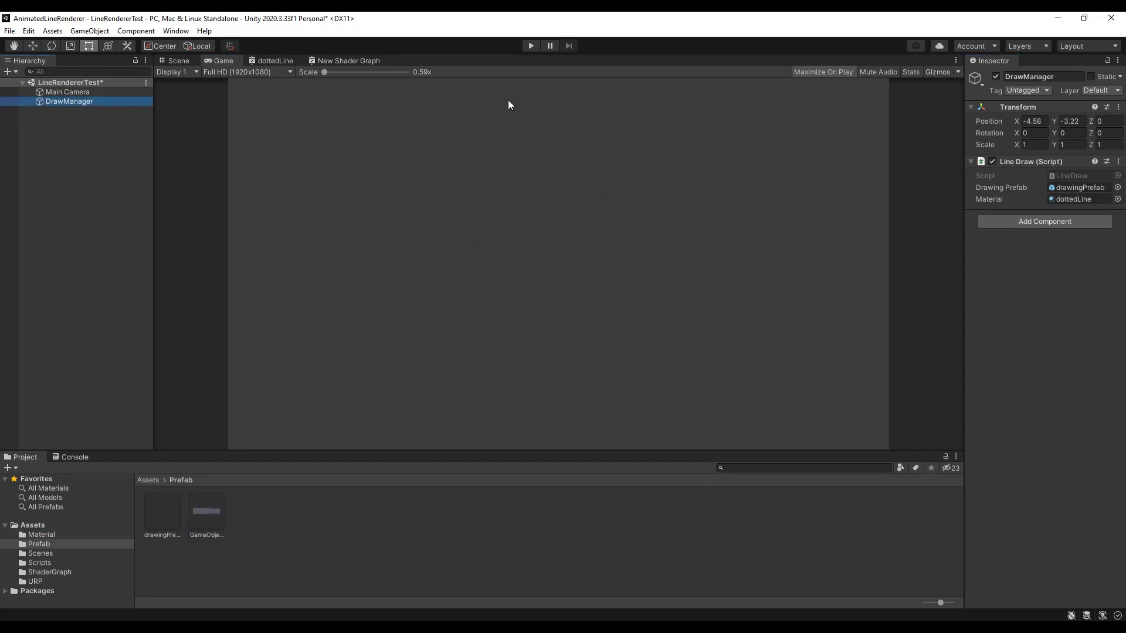
Enter Play mode on the LineRendererTest scene to test line drawing.
click(530, 46)
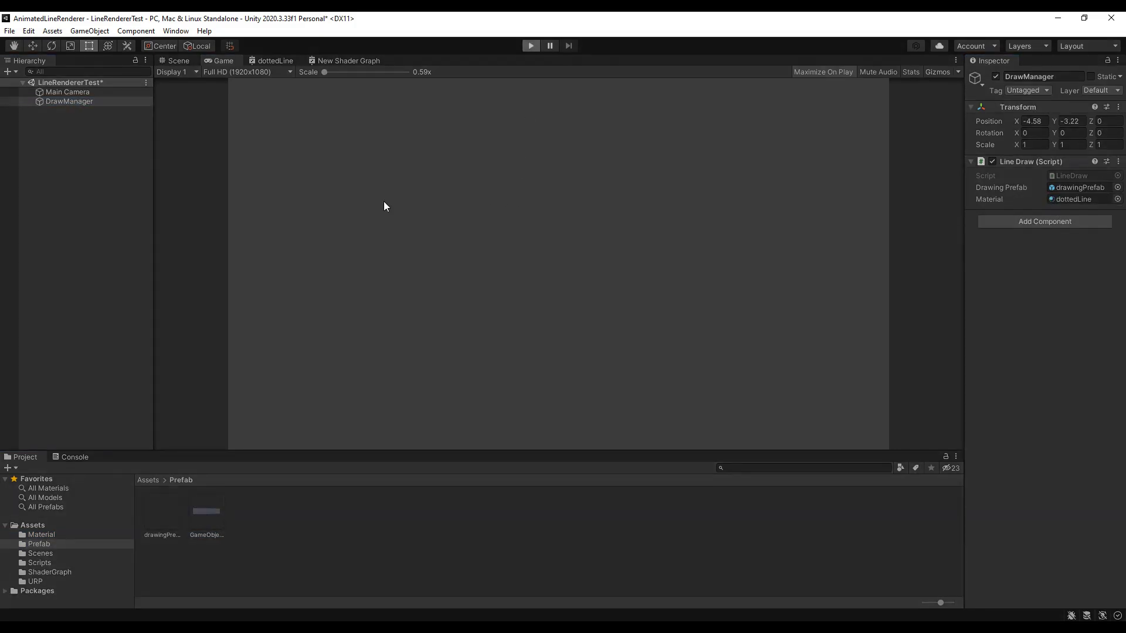